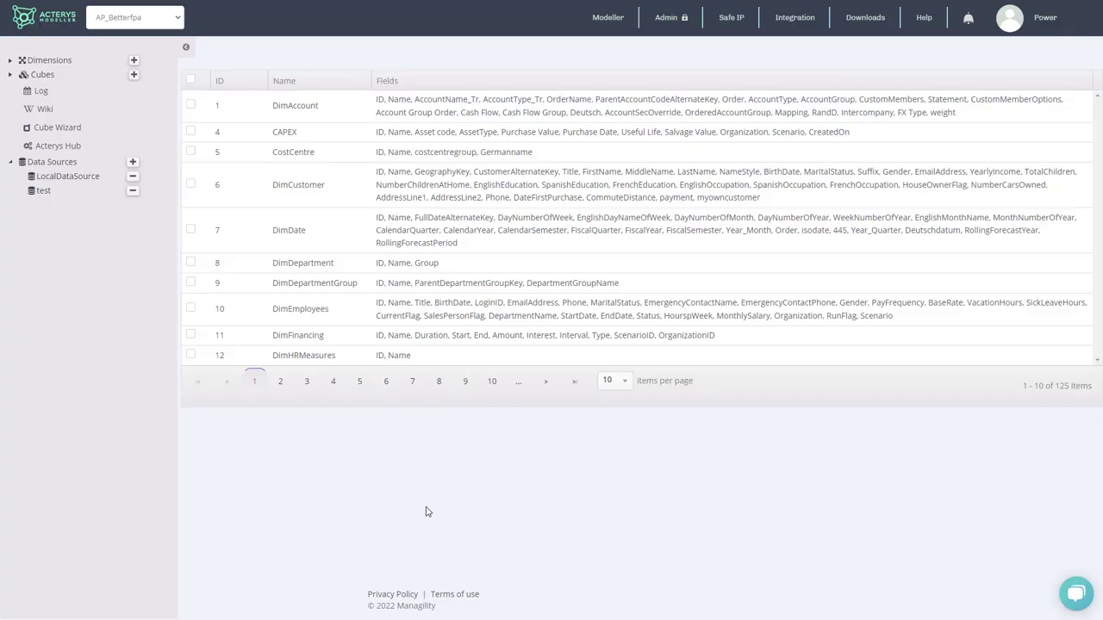
Briefly show and hide the dimensions list and the administration options.
{"action": "left_click", "coordinate": [10, 60]}
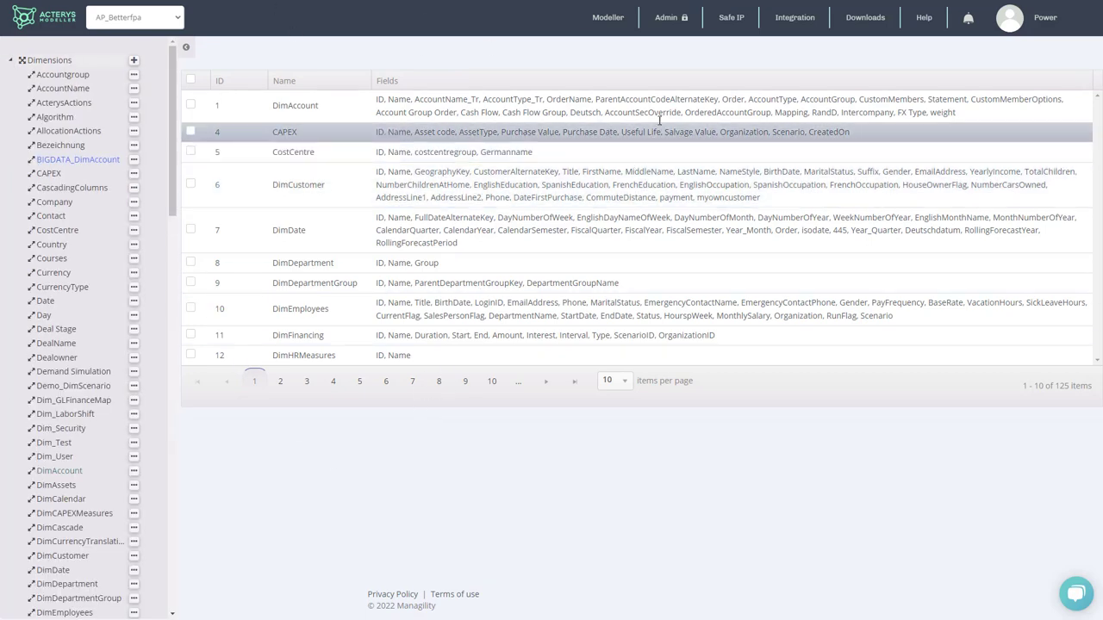
{"action": "left_click", "coordinate": [11, 61]}
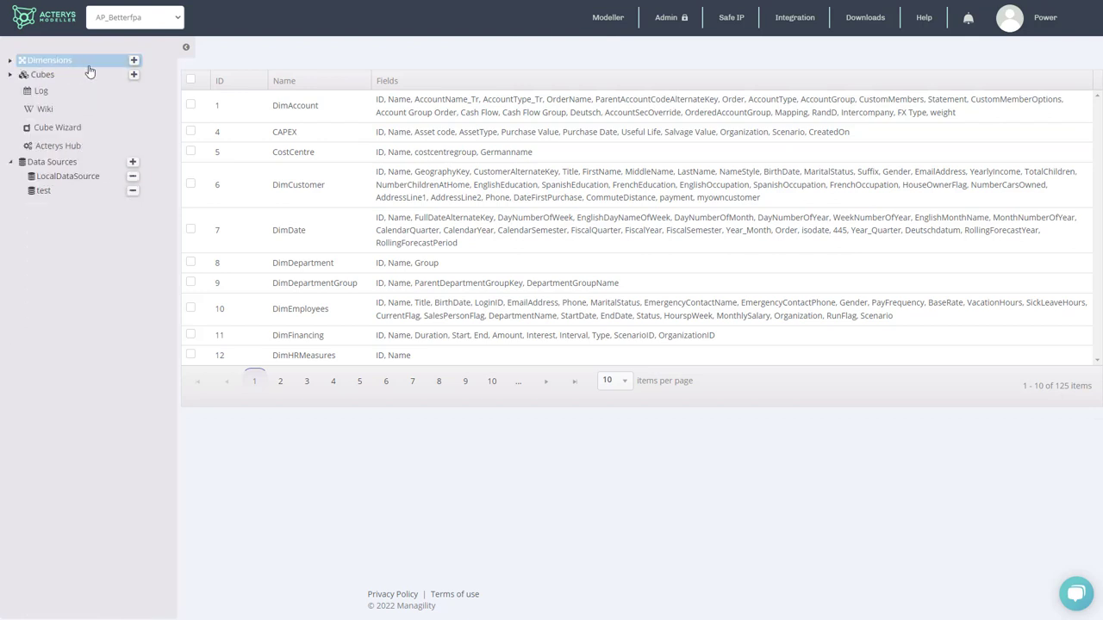
{"action": "left_click", "coordinate": [672, 19]}
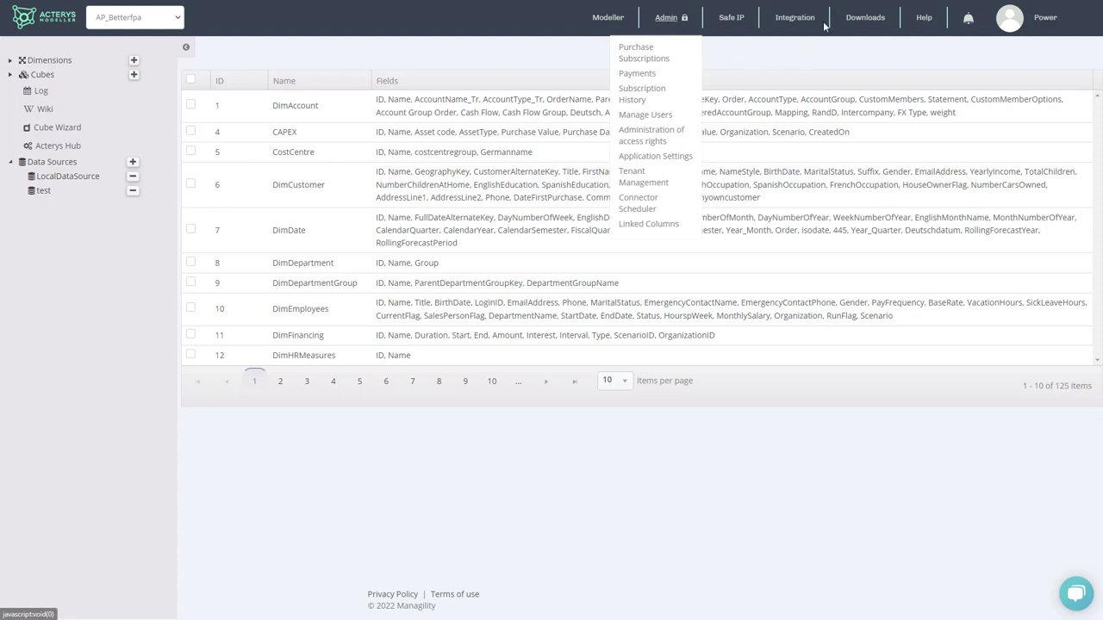
{"action": "left_click", "coordinate": [805, 57]}
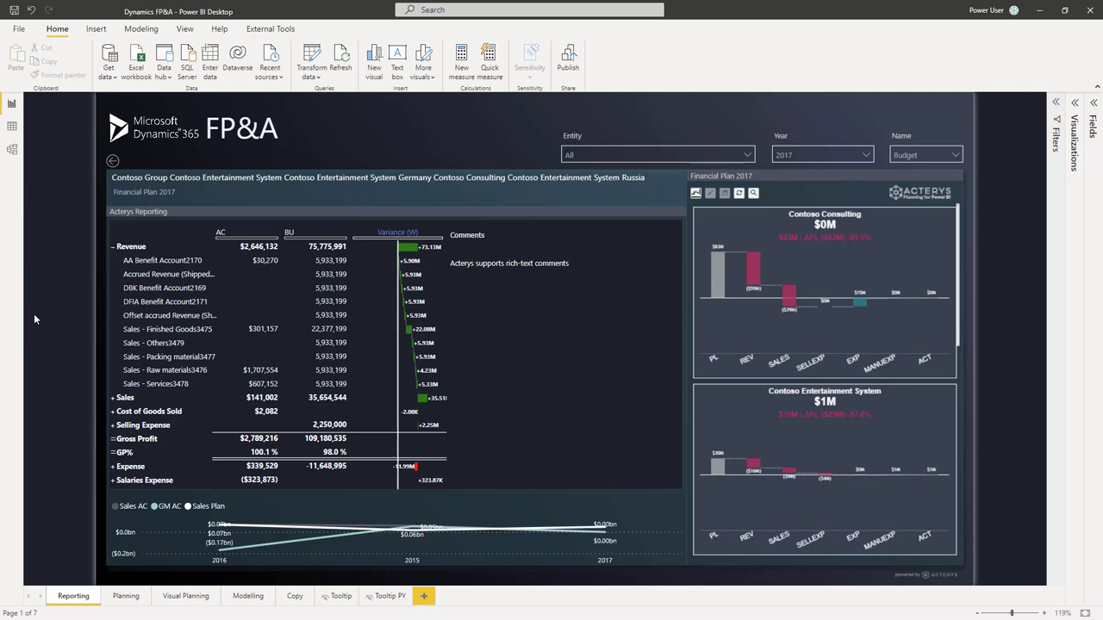
Select the Acterys Reporting matrix, show the report's fields, and launch Acterys Power BI Sync.
{"action": "left_click", "coordinate": [550, 212]}
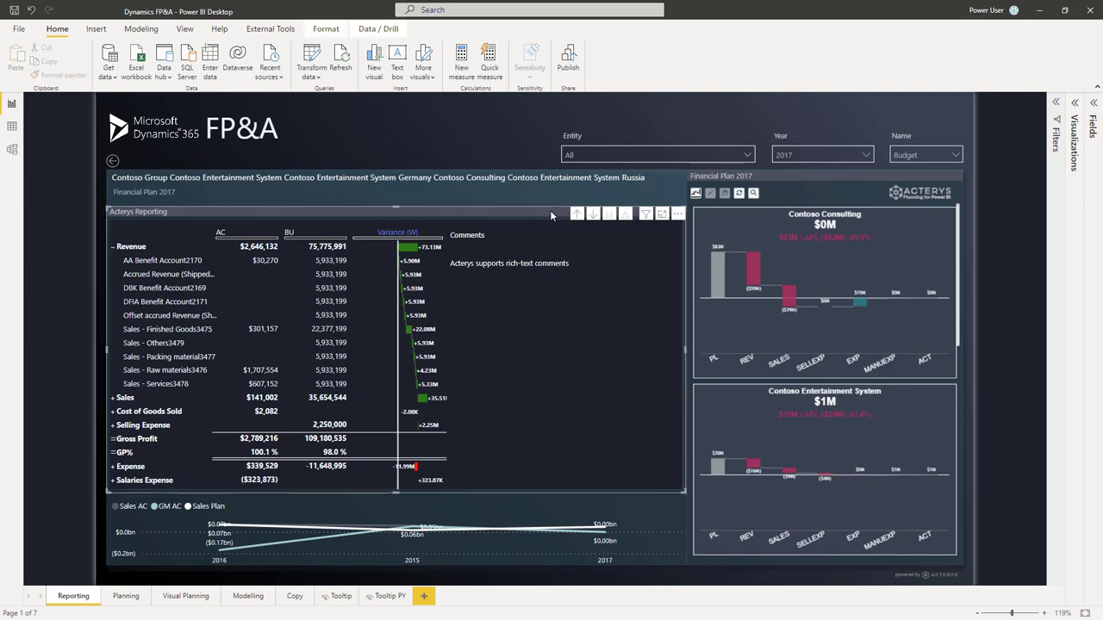
{"action": "left_click", "coordinate": [1092, 110]}
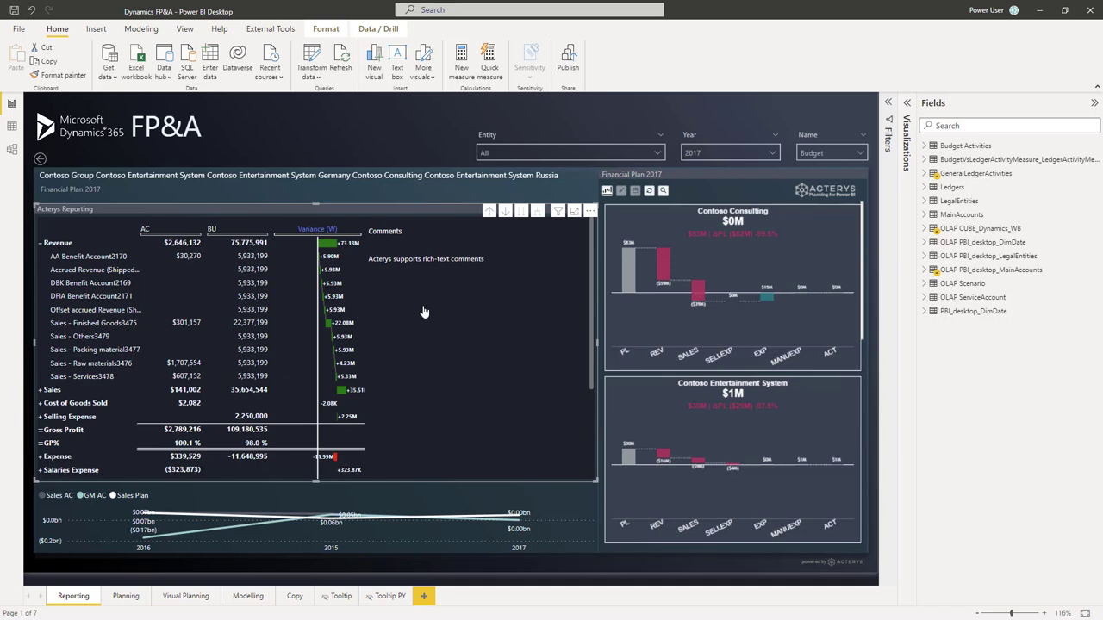
{"action": "left_click", "coordinate": [270, 28]}
{"action": "left_click", "coordinate": [30, 60]}
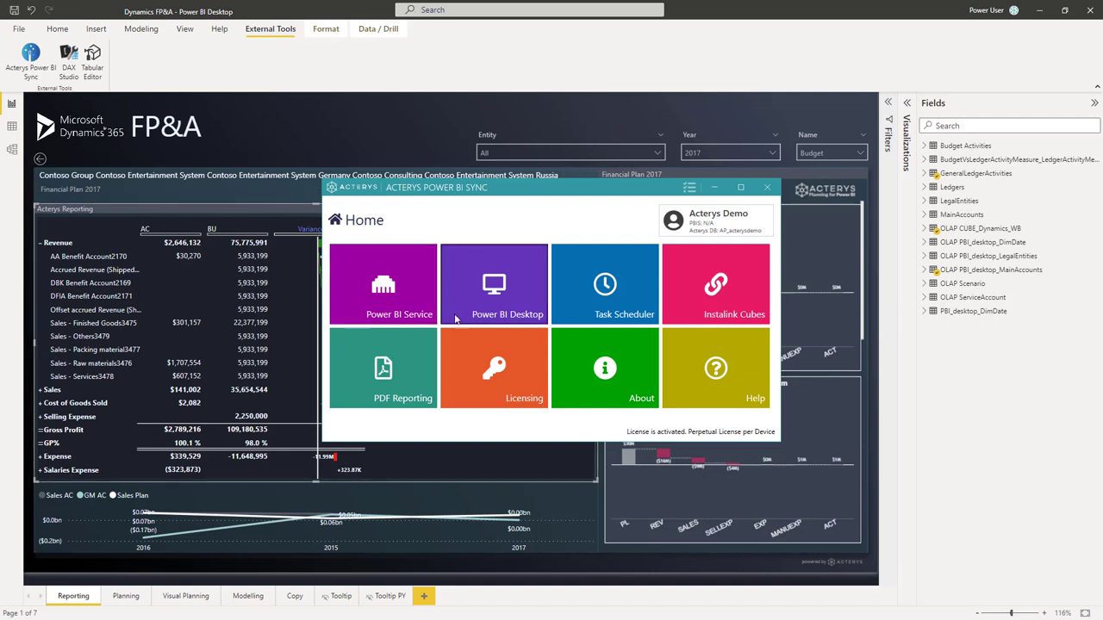
Connect to Power BI Desktop and preview the GeneralLedgerActivities table's data.
{"action": "left_click", "coordinate": [492, 320]}
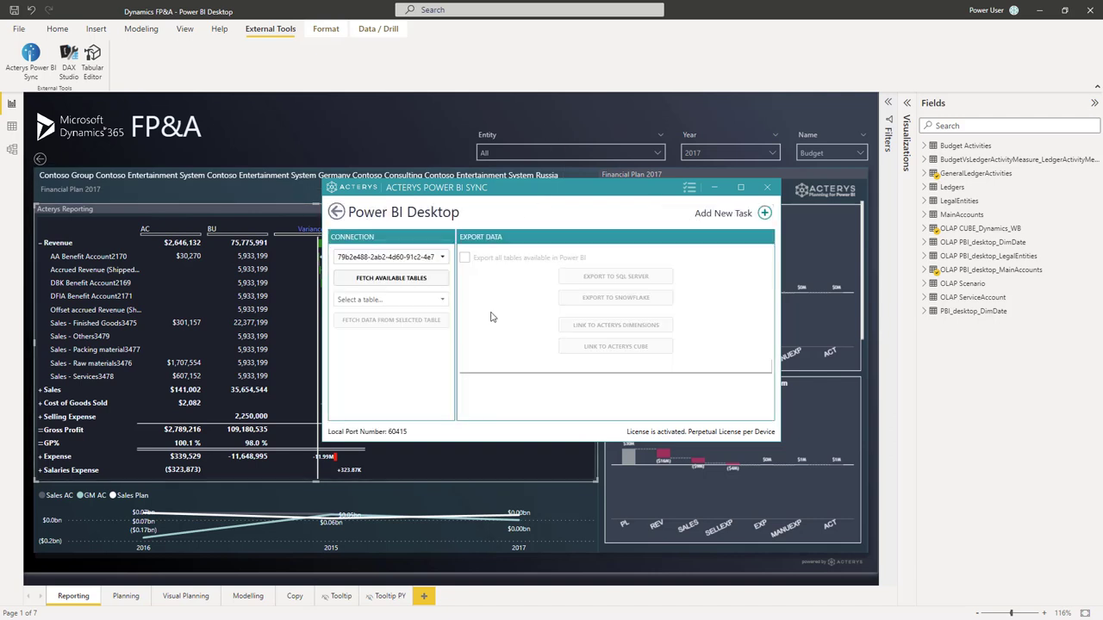
{"action": "left_click", "coordinate": [395, 284]}
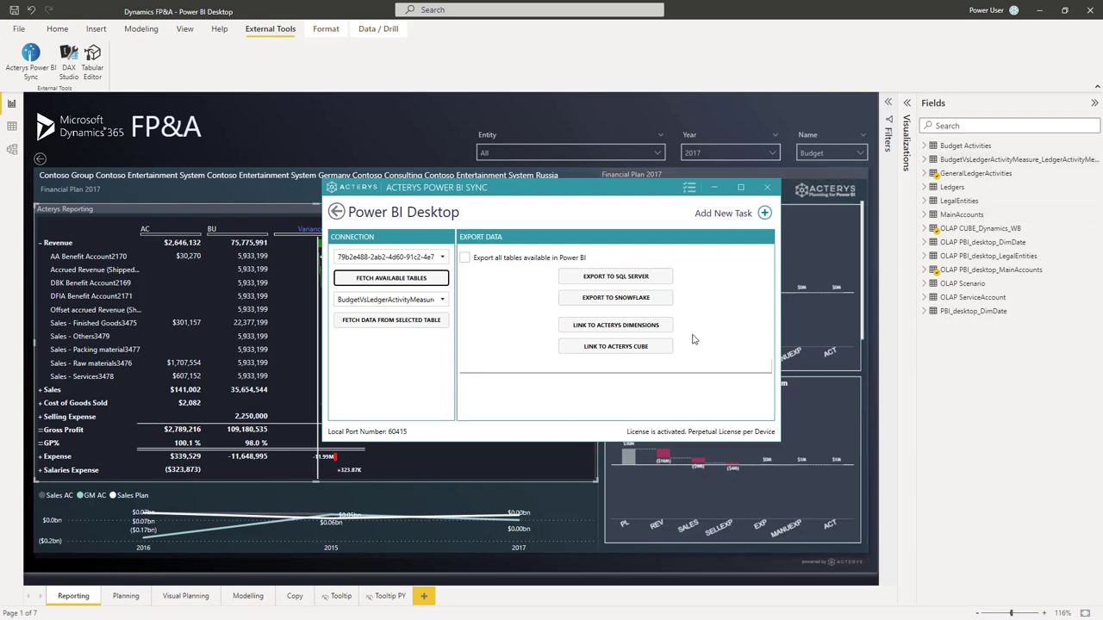
{"action": "left_click", "coordinate": [441, 301]}
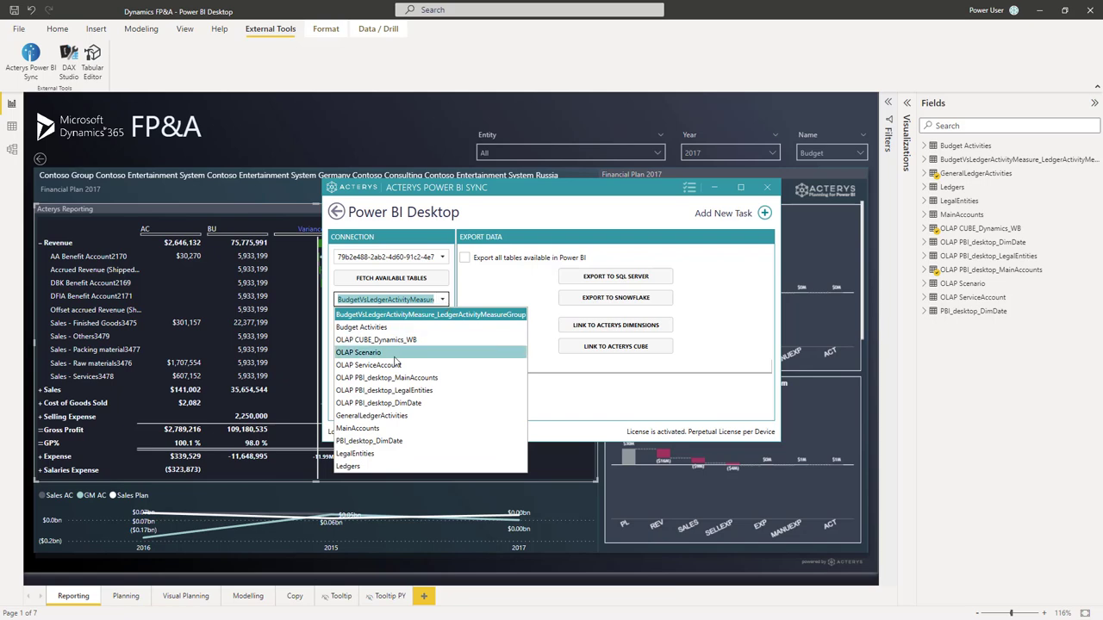
{"action": "left_click", "coordinate": [371, 415]}
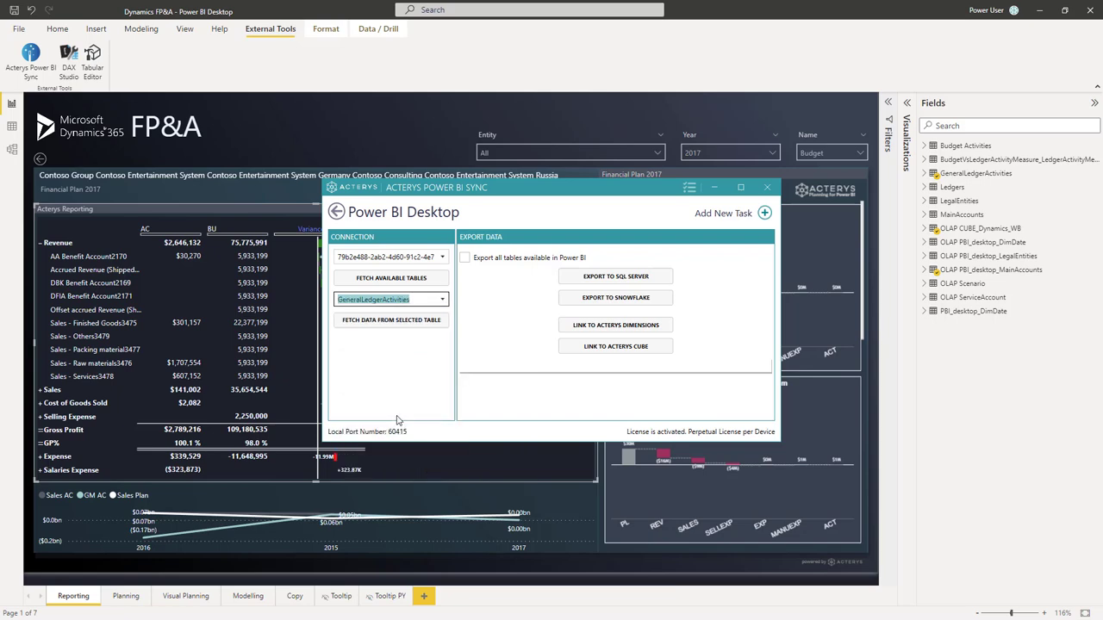
{"action": "left_click", "coordinate": [391, 320]}
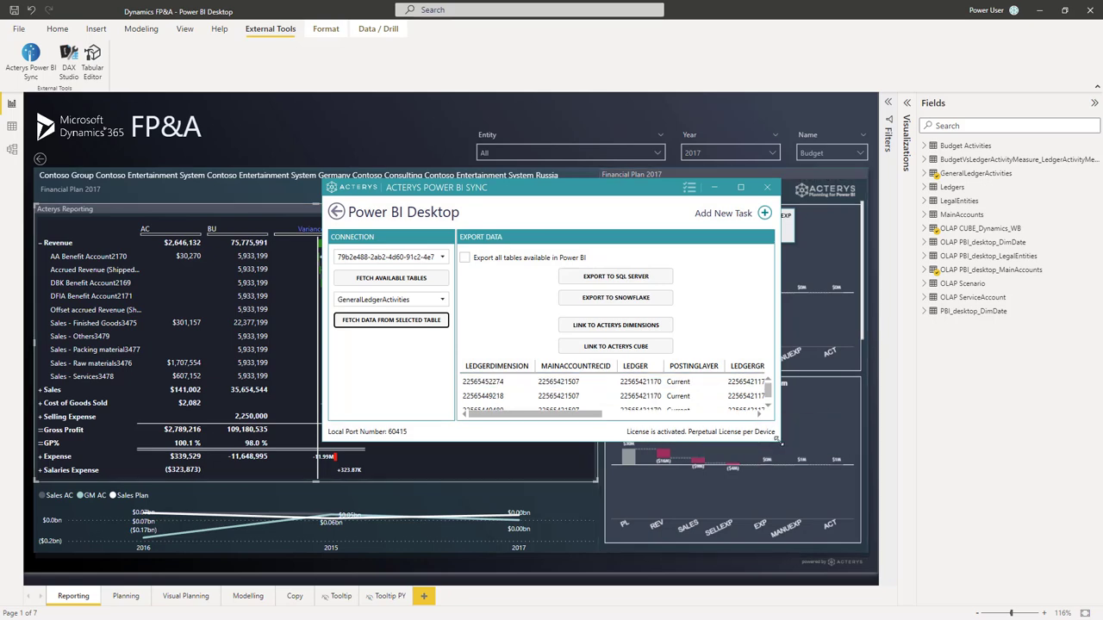
Enlarge the sync window, then close it and hide the fields list.
{"action": "left_click_drag", "start_coordinate": [779, 440], "coordinate": [902, 526]}
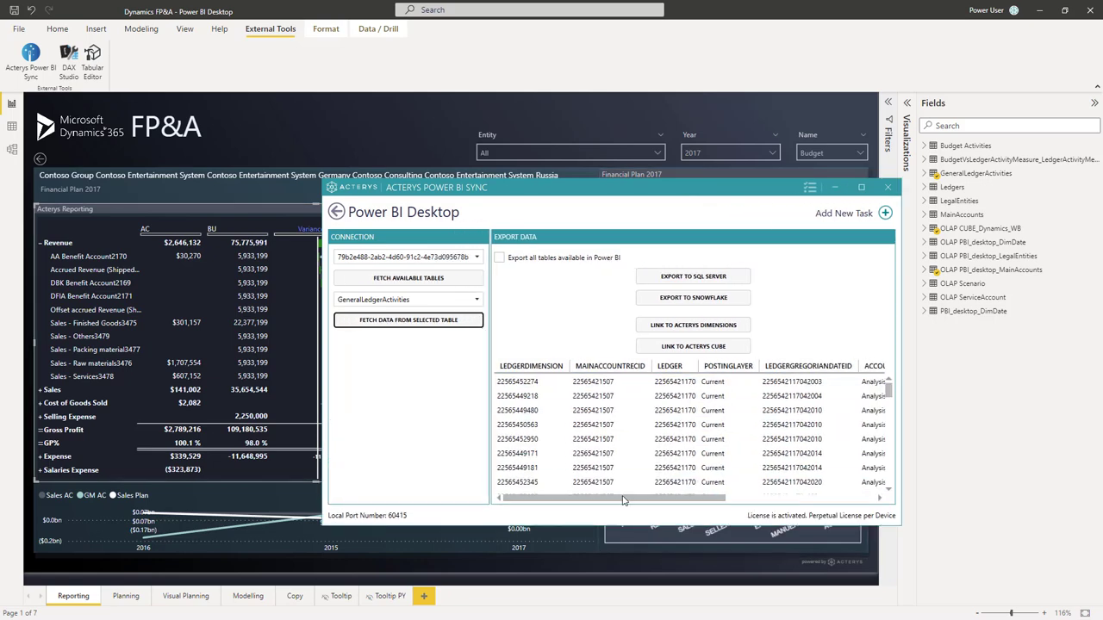
{"action": "mouse_move", "coordinate": [625, 504]}
{"action": "left_mouse_down"}
{"action": "mouse_move", "coordinate": [776, 509]}
{"action": "mouse_move", "coordinate": [625, 506]}
{"action": "left_mouse_up"}
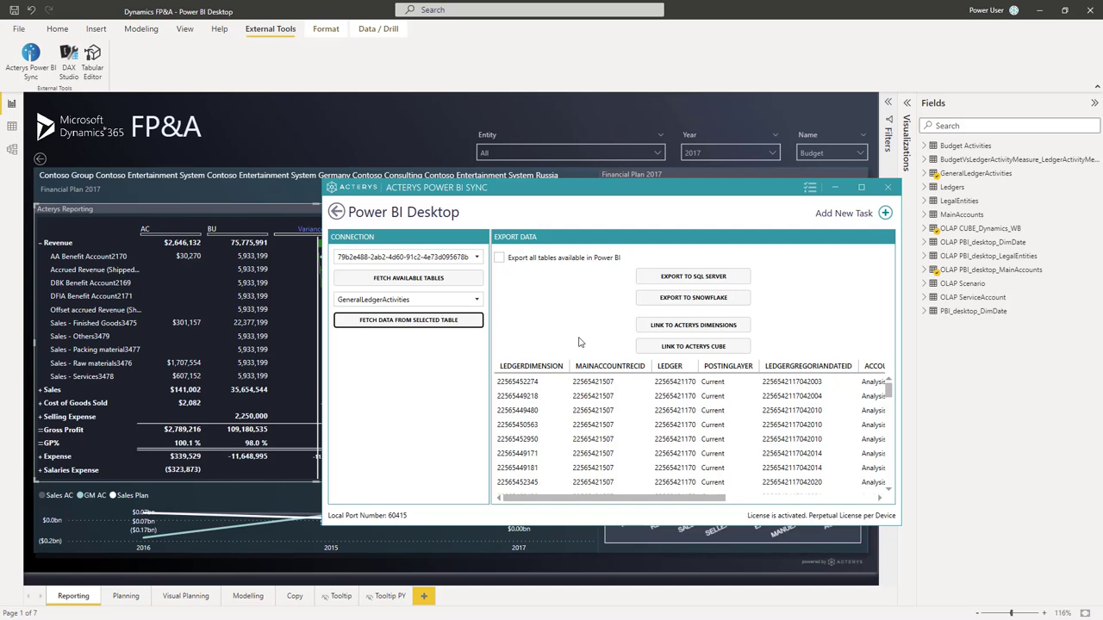
{"action": "left_click", "coordinate": [887, 187]}
{"action": "left_click", "coordinate": [1094, 103]}
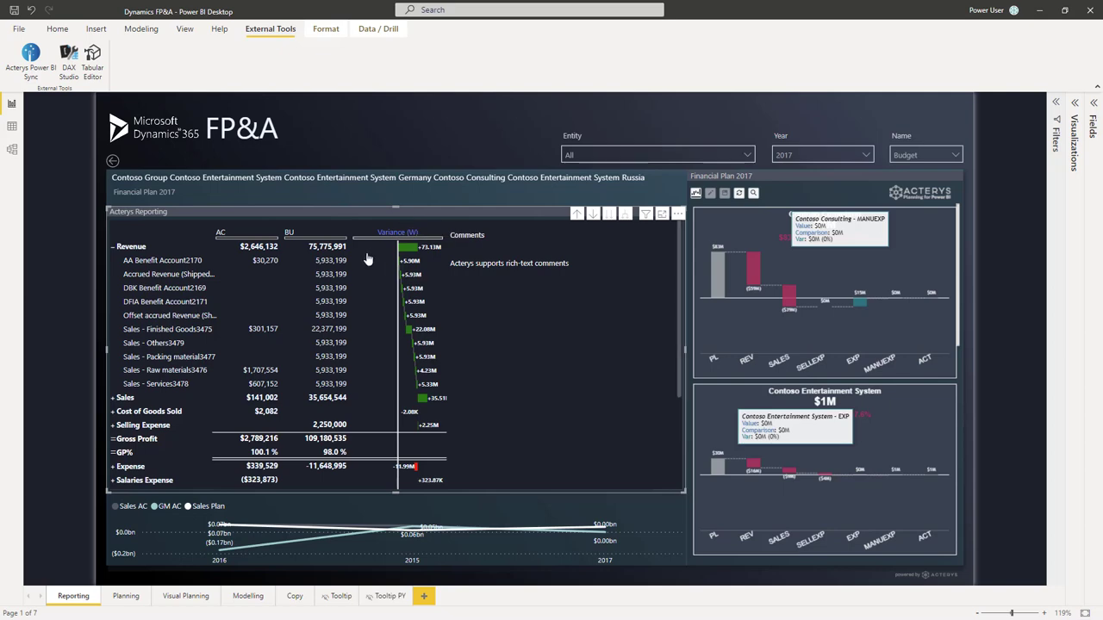
{"action": "left_click", "coordinate": [1095, 103]}
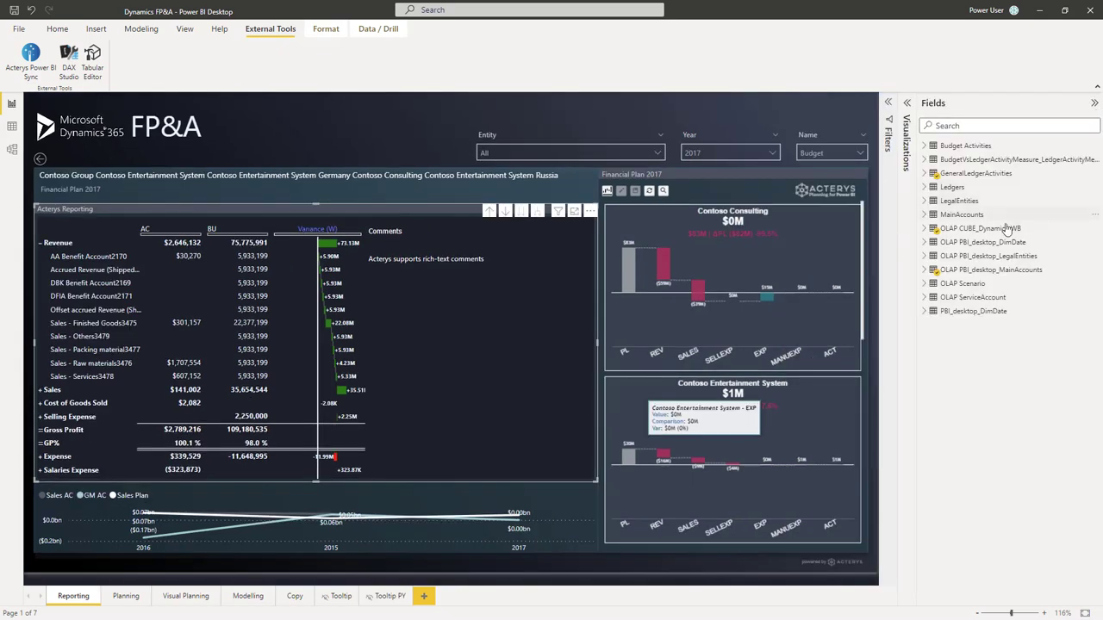
{"action": "left_click", "coordinate": [1095, 104]}
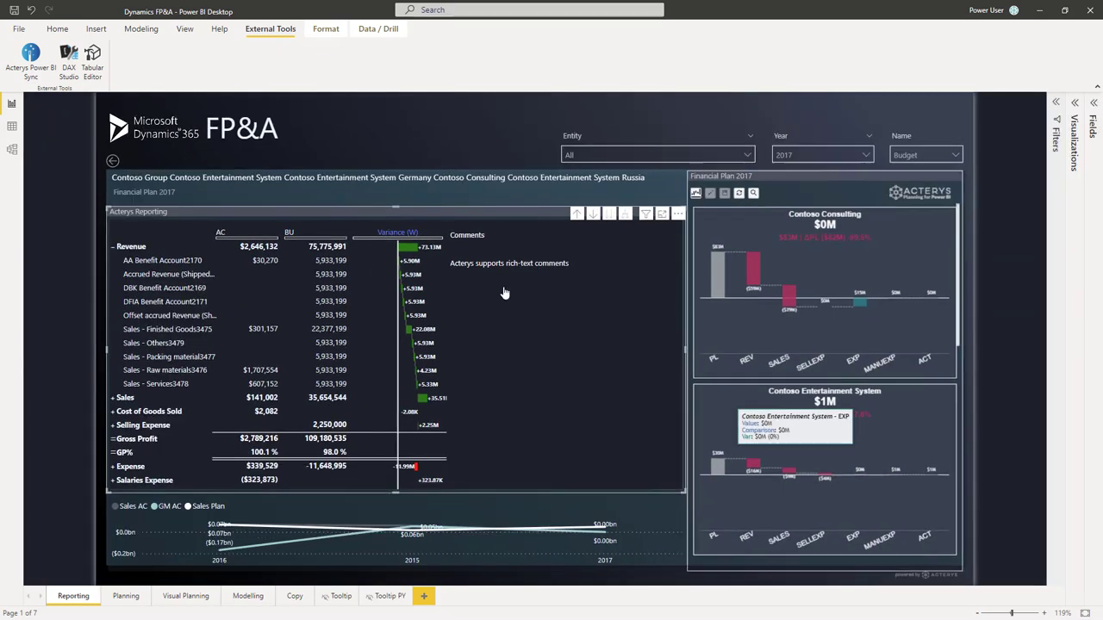
{"action": "left_click", "coordinate": [1073, 112]}
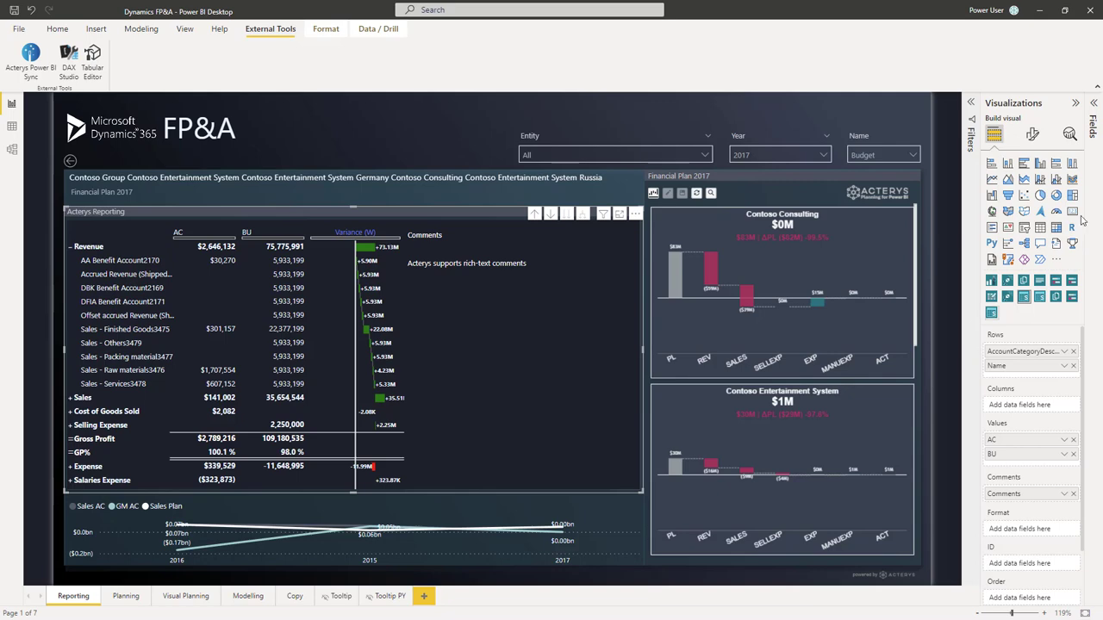
{"action": "left_click", "coordinate": [1075, 103]}
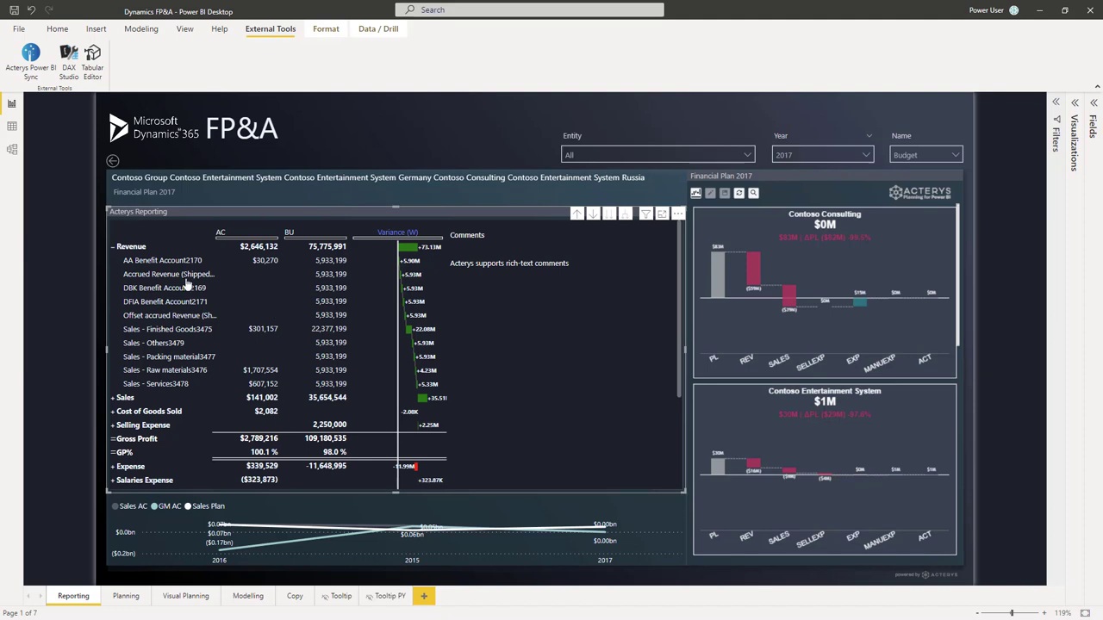
Toggle the variance column from Variance (W) to Variance (Δ), collapsing and re-expanding Revenue.
{"action": "left_click", "coordinate": [113, 248]}
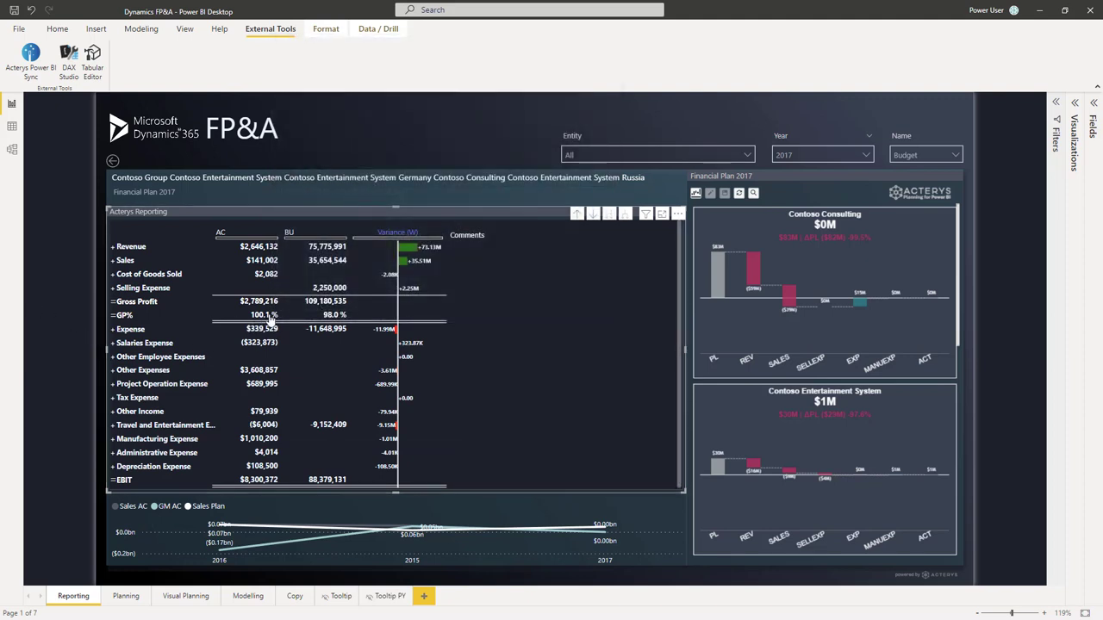
{"action": "mouse_move", "coordinate": [358, 283]}
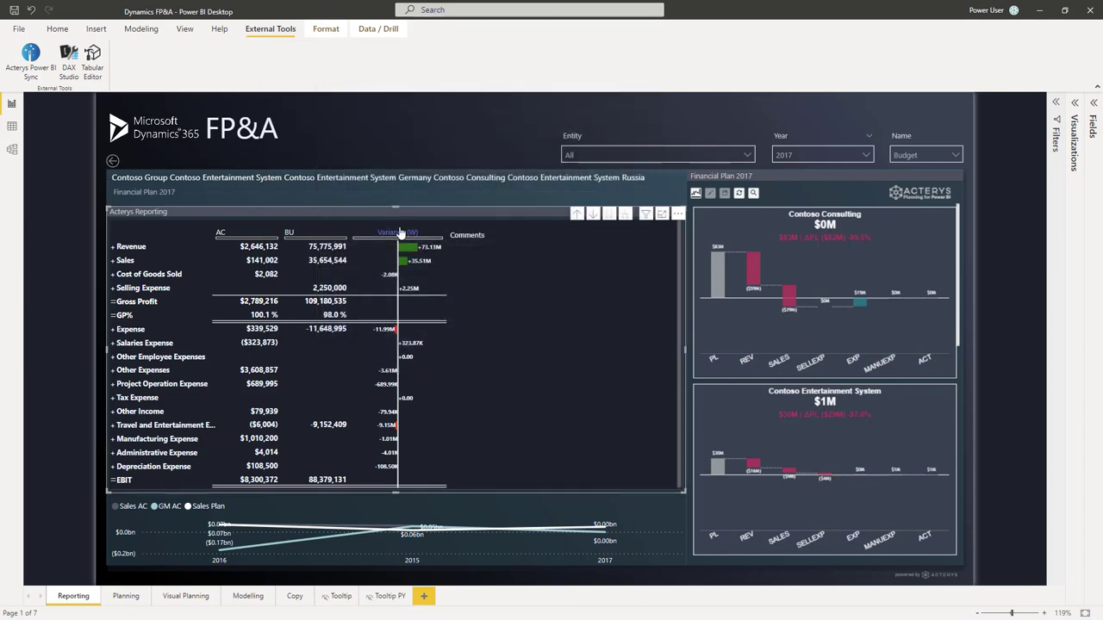
{"action": "left_click", "coordinate": [399, 236]}
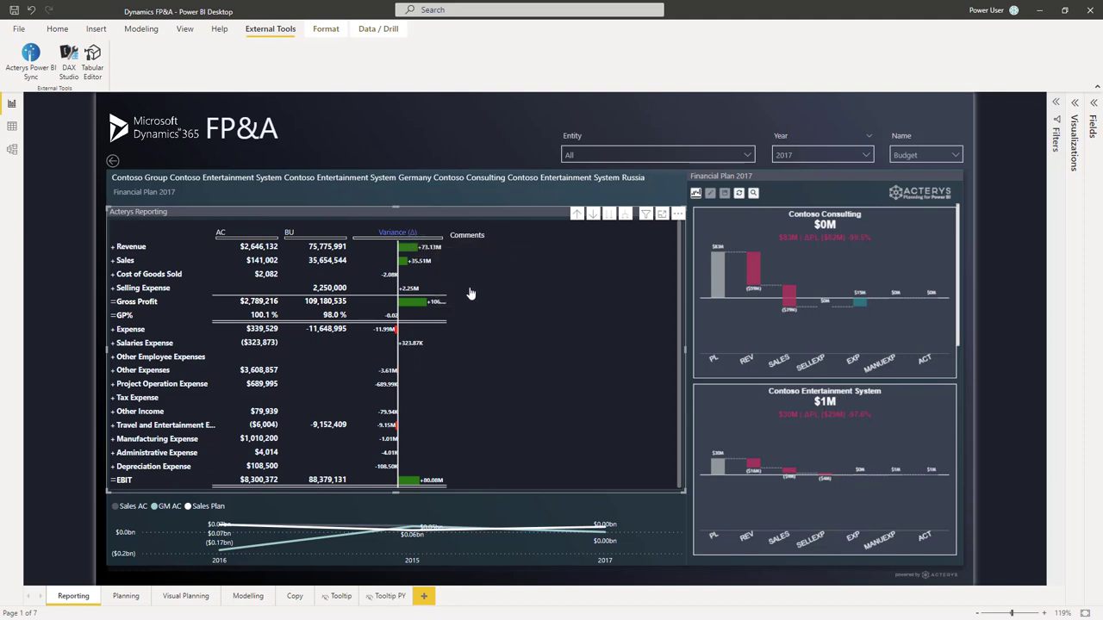
{"action": "left_click", "coordinate": [112, 248]}
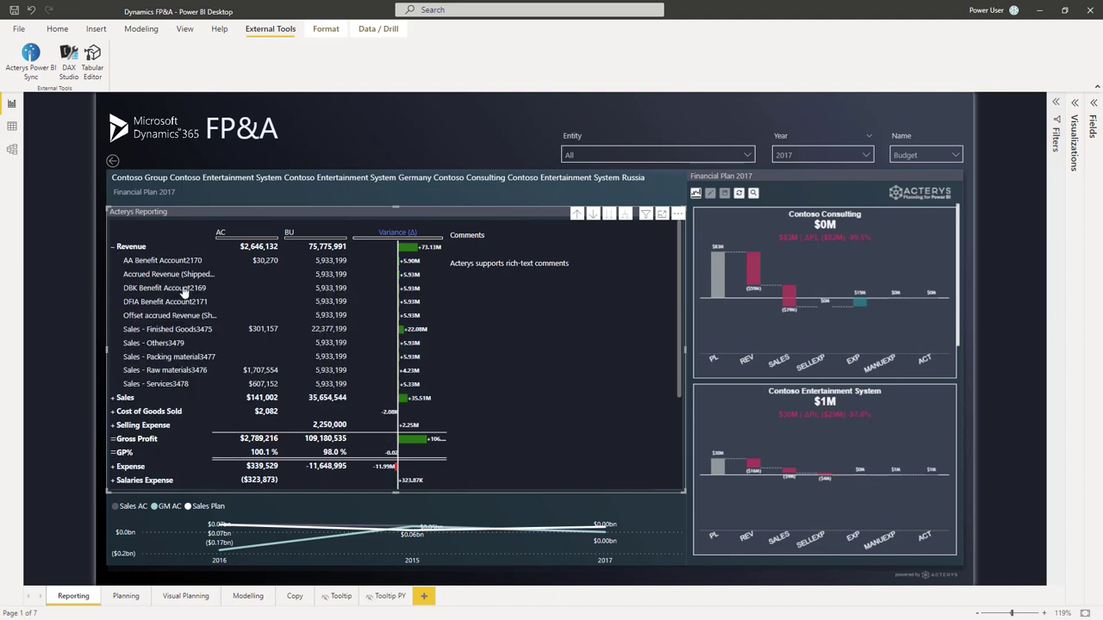
{"action": "mouse_move", "coordinate": [267, 371]}
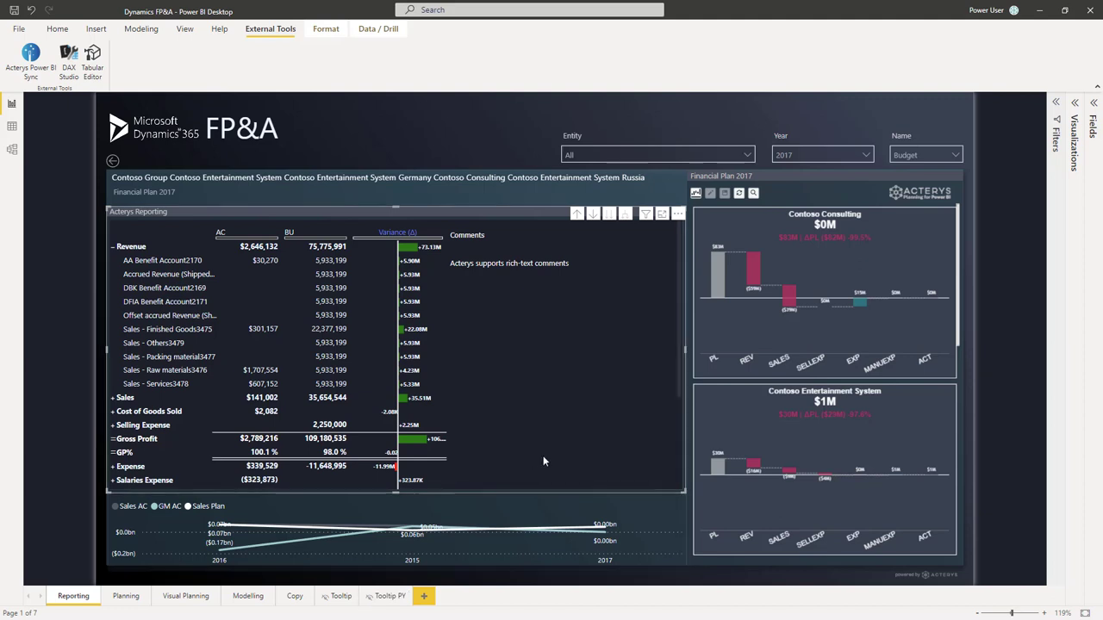
Show the Financial Plan as horizontal bars and drag Contoso Consulting's REV plan from $59M to $42M.
{"action": "mouse_move", "coordinate": [794, 288]}
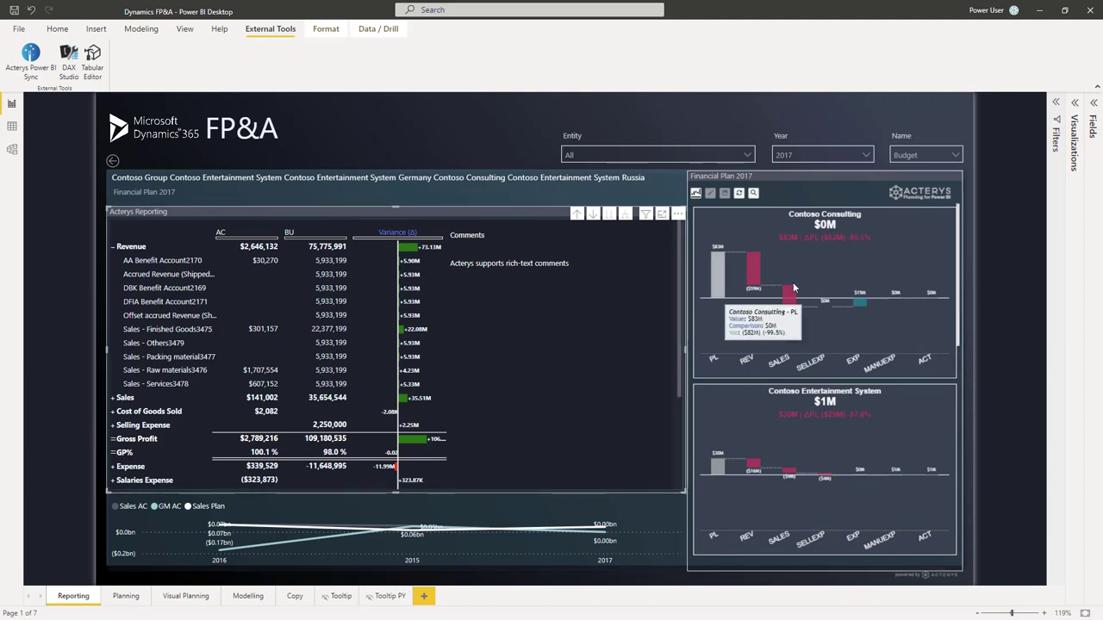
{"action": "left_click", "coordinate": [696, 194]}
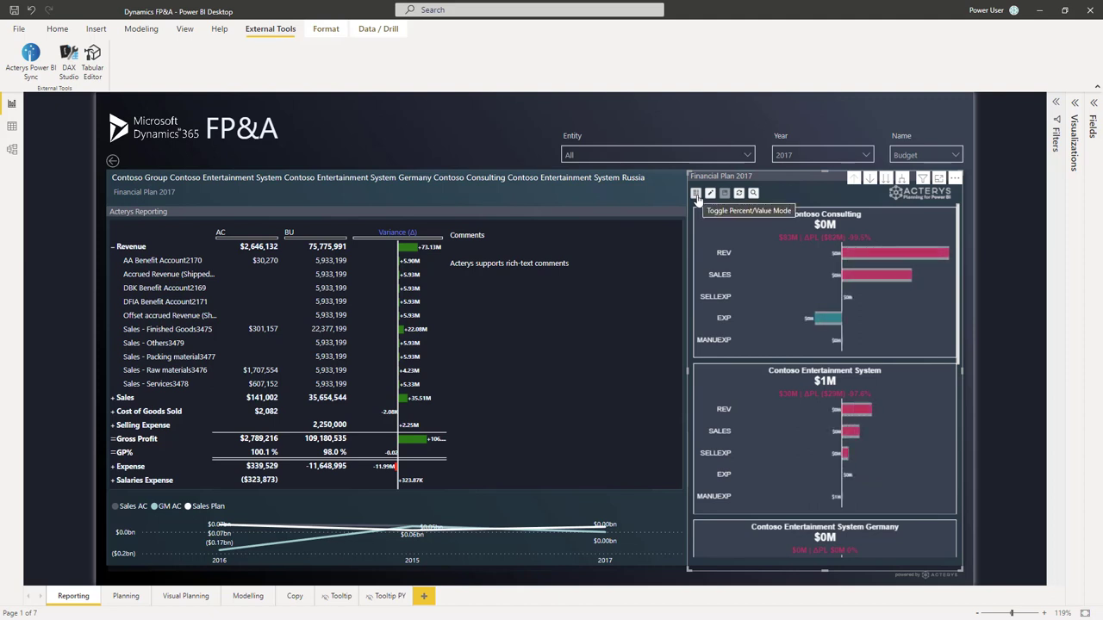
{"action": "left_click", "coordinate": [710, 193]}
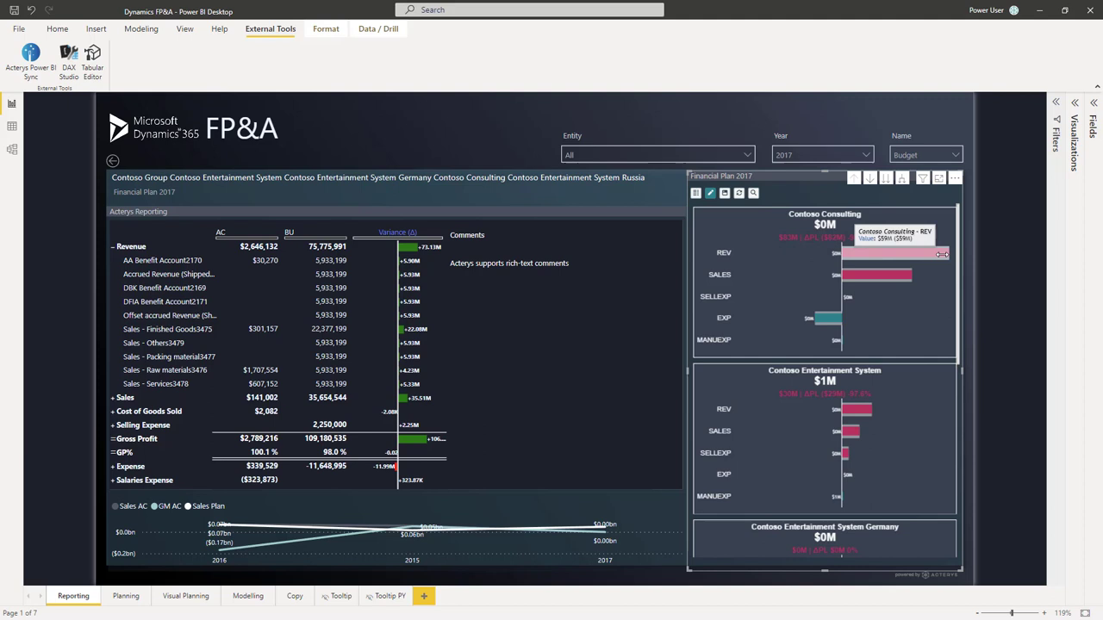
{"action": "left_click_drag", "start_coordinate": [941, 260], "coordinate": [923, 257]}
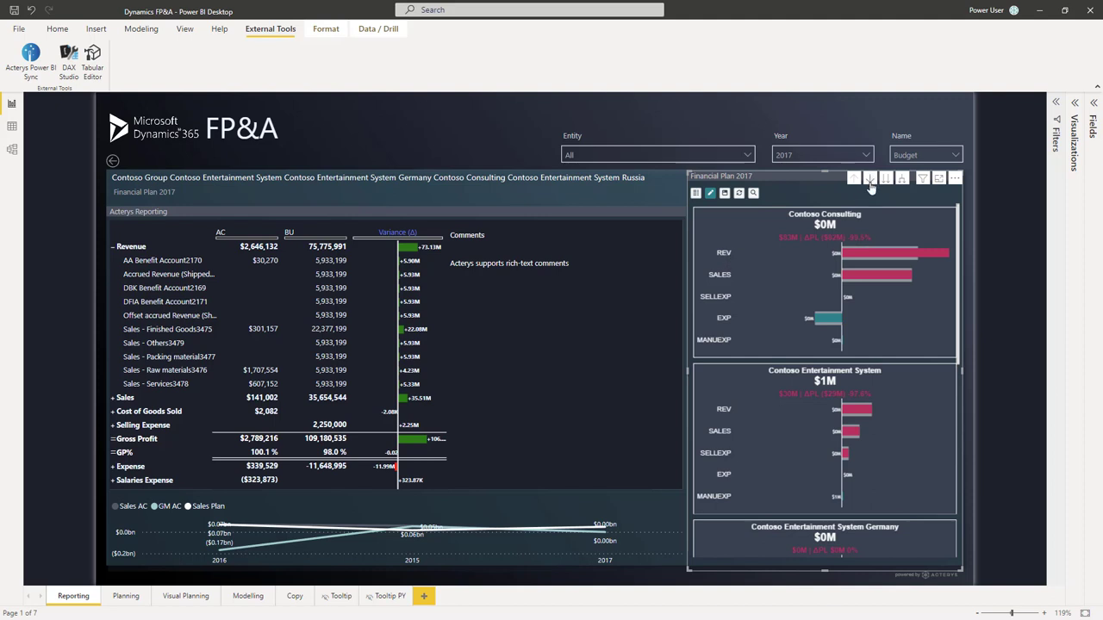
Drill into Contoso Consulting's REV accounts, save the plan value, and re-enable editing.
{"action": "left_click", "coordinate": [723, 252]}
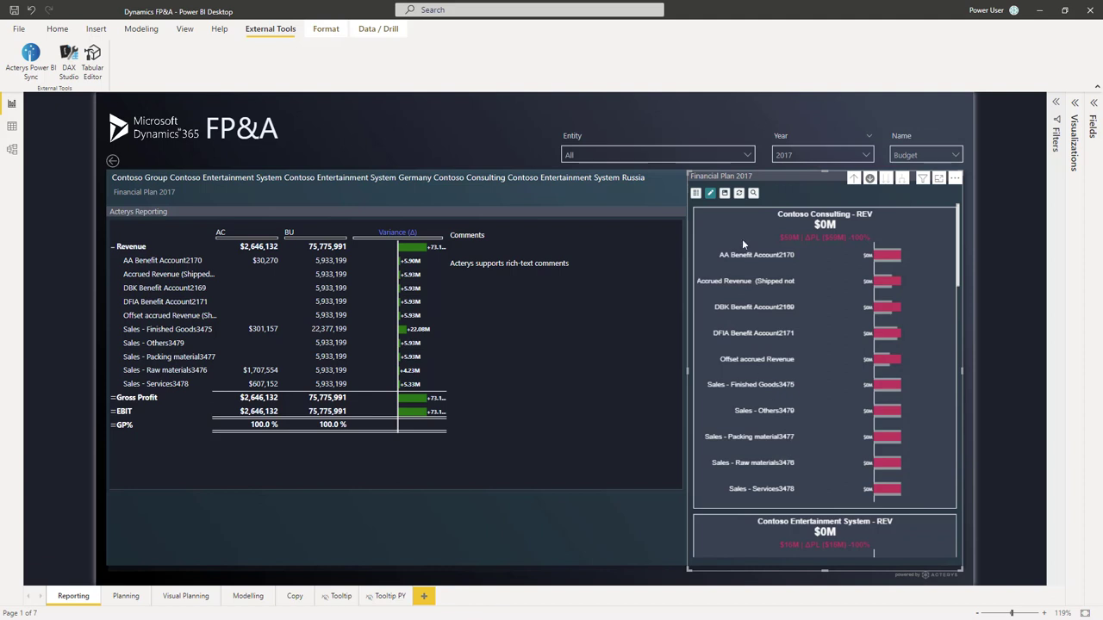
{"action": "left_click", "coordinate": [724, 193]}
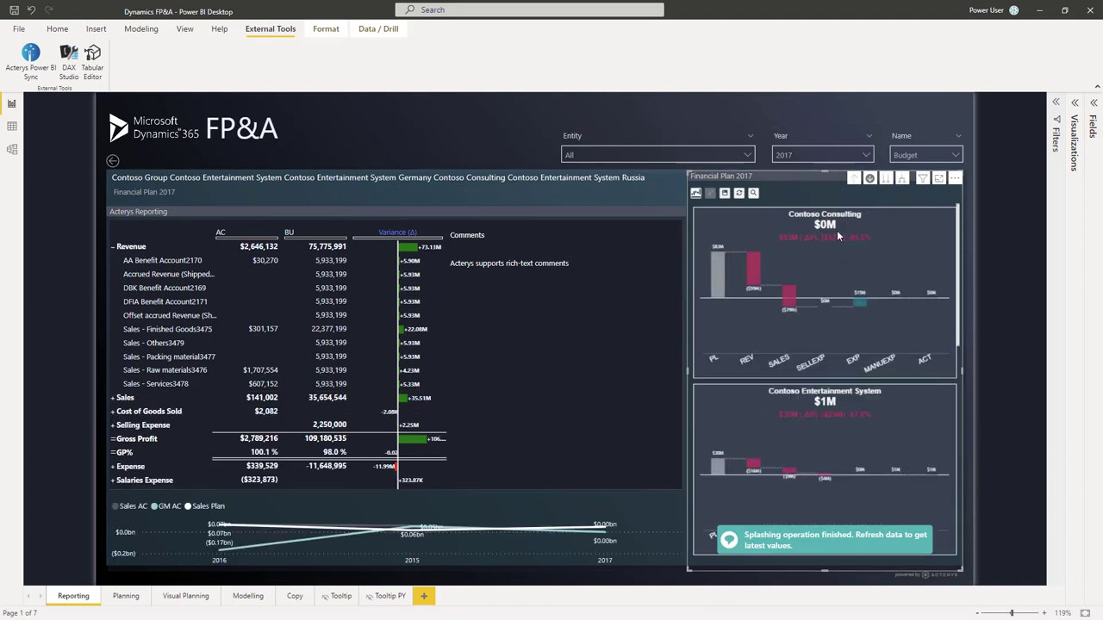
{"action": "left_click", "coordinate": [696, 193]}
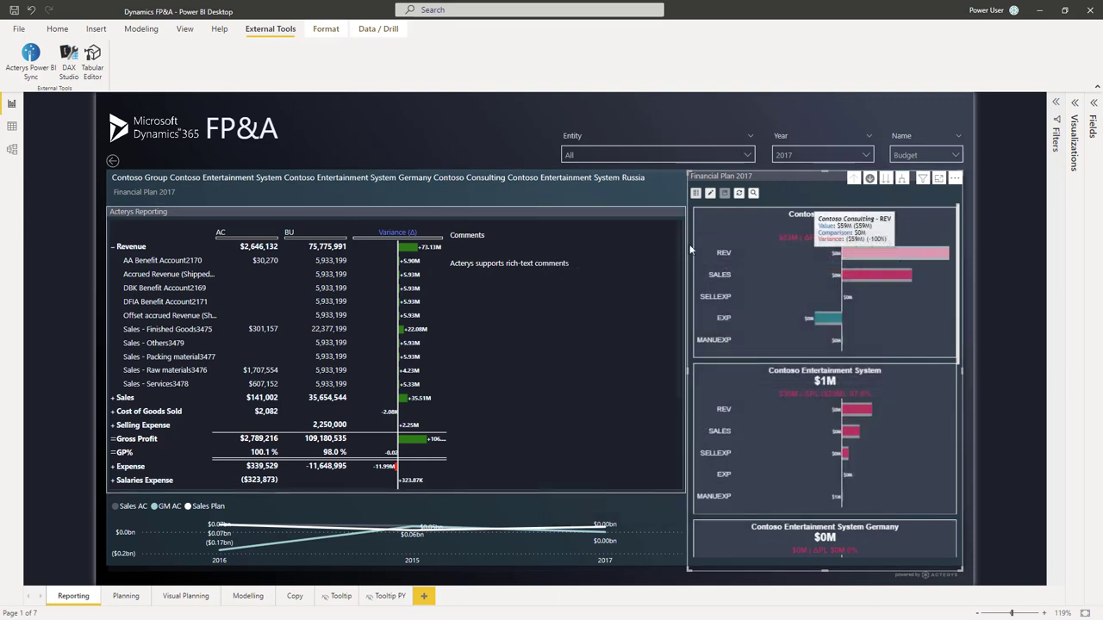
{"action": "left_click", "coordinate": [710, 193]}
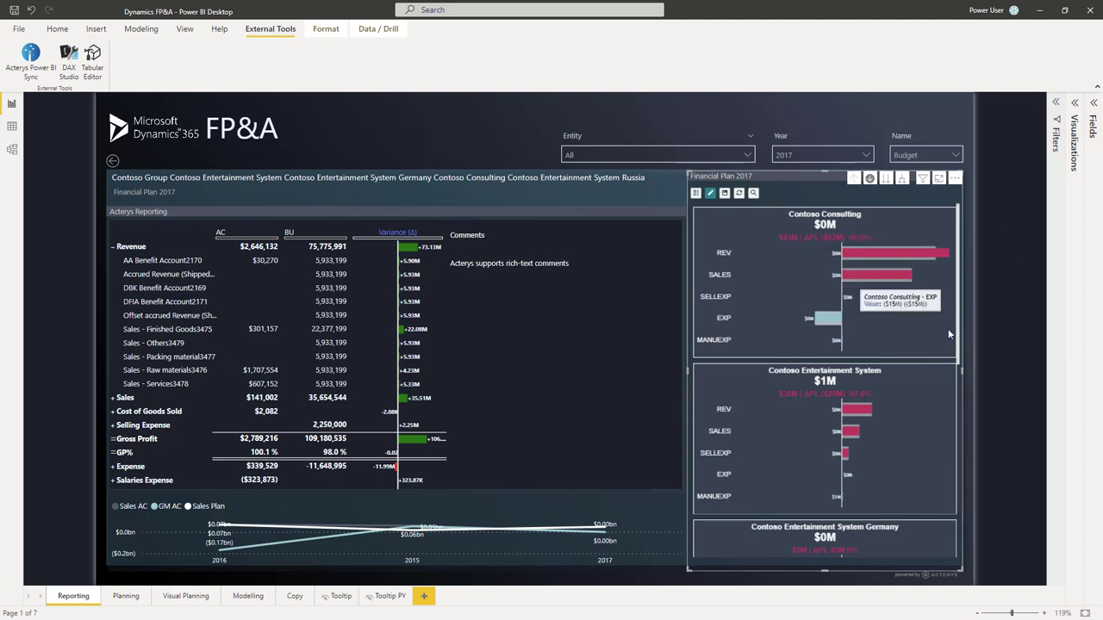
On the Planning page, show 2017 as daily date columns and Revenue as individual accounts.
{"action": "left_click", "coordinate": [127, 597]}
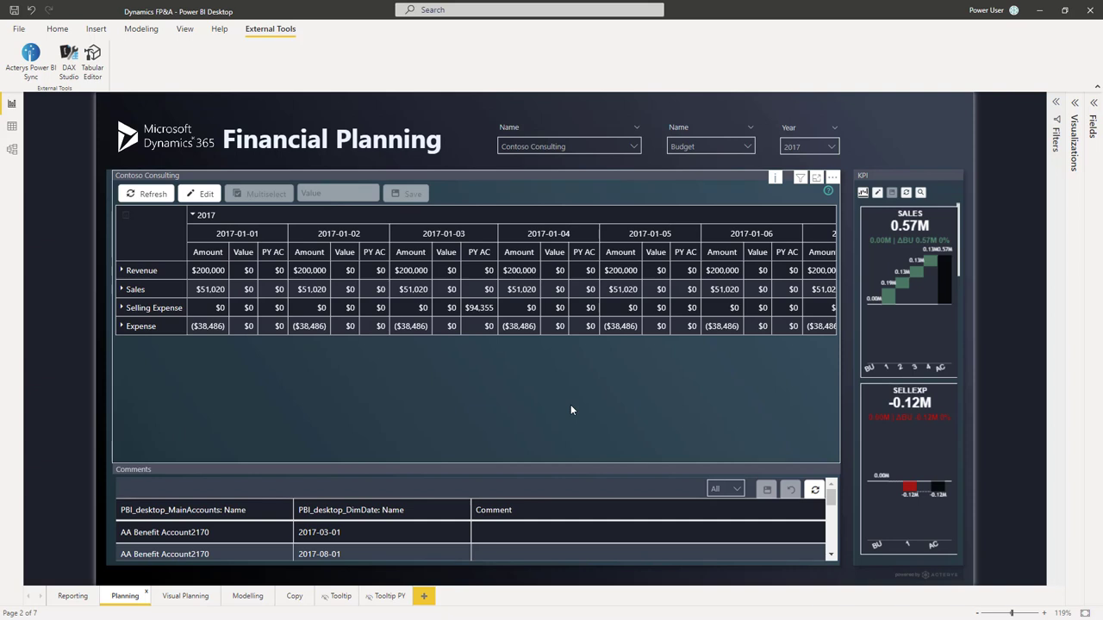
{"action": "left_click", "coordinate": [193, 215]}
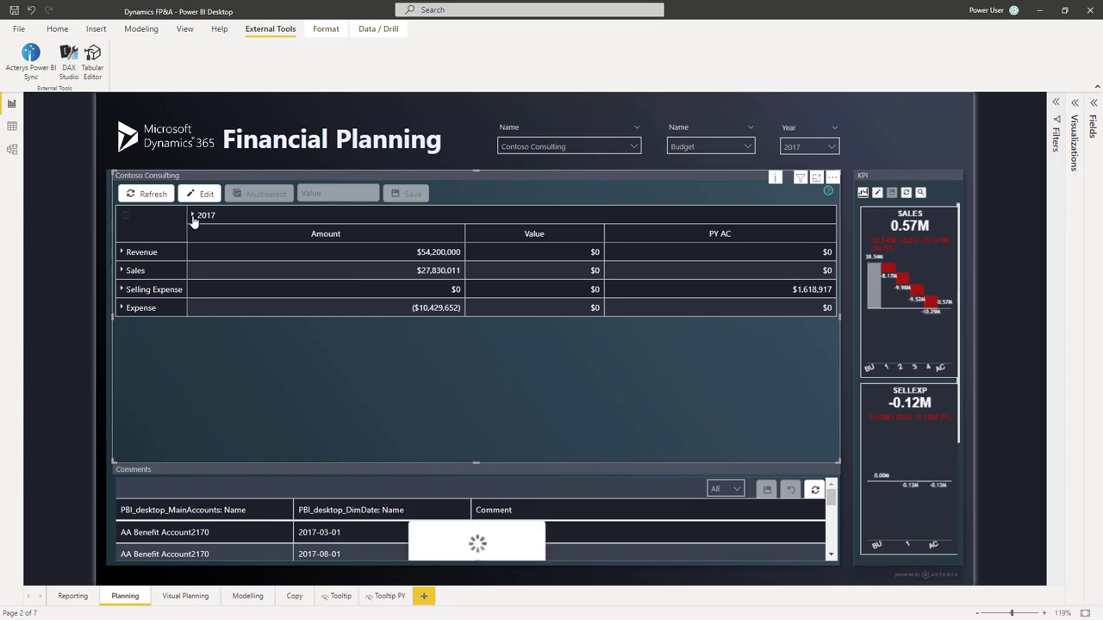
{"action": "left_click", "coordinate": [192, 216]}
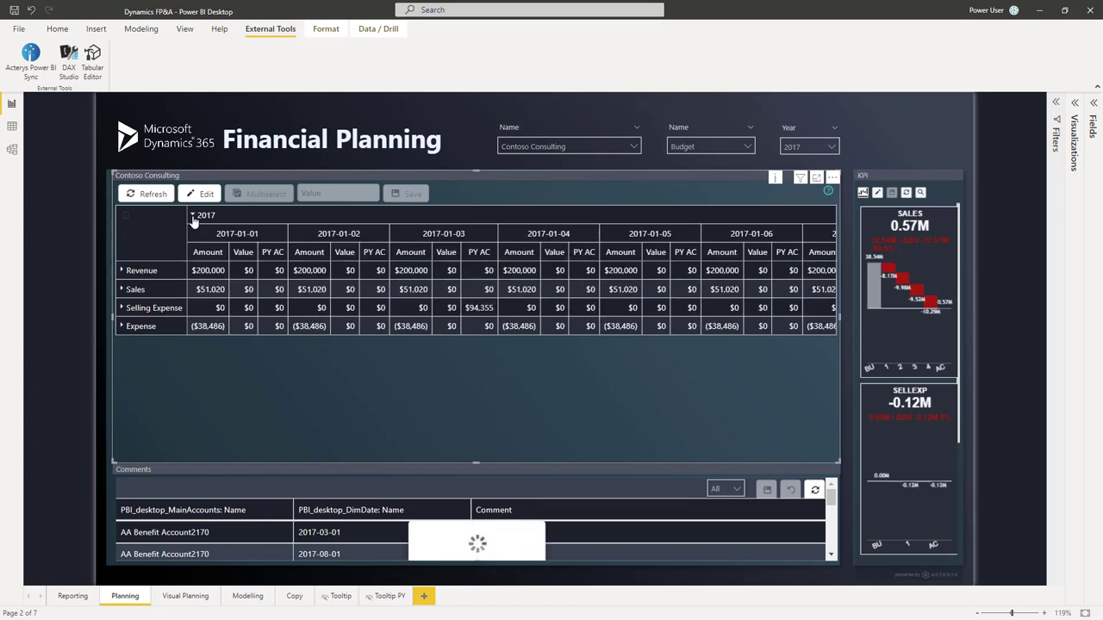
{"action": "left_click", "coordinate": [123, 274]}
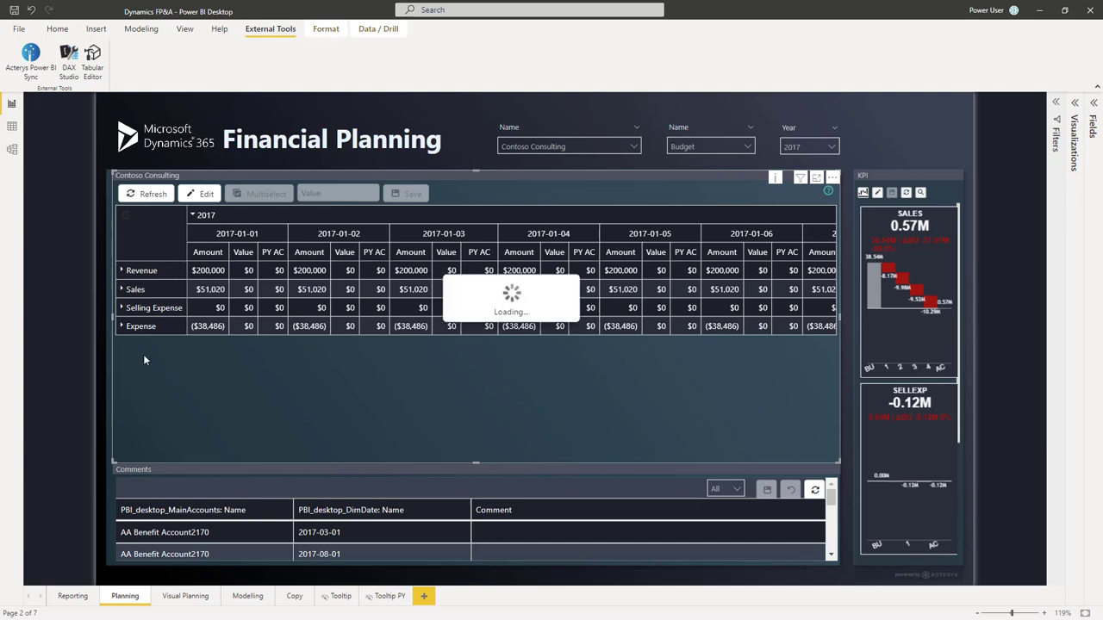
{"action": "mouse_move", "coordinate": [123, 274]}
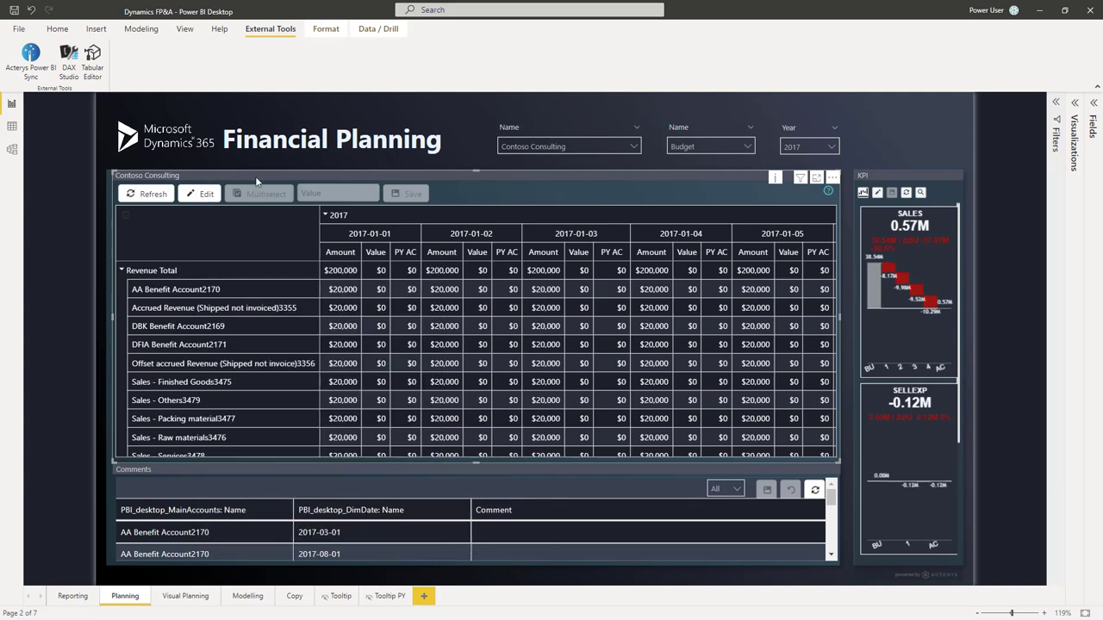
Enable grid editing and set Accrued Revenue's 2017-01-01 budget to $50,000.
{"action": "left_click", "coordinate": [203, 194]}
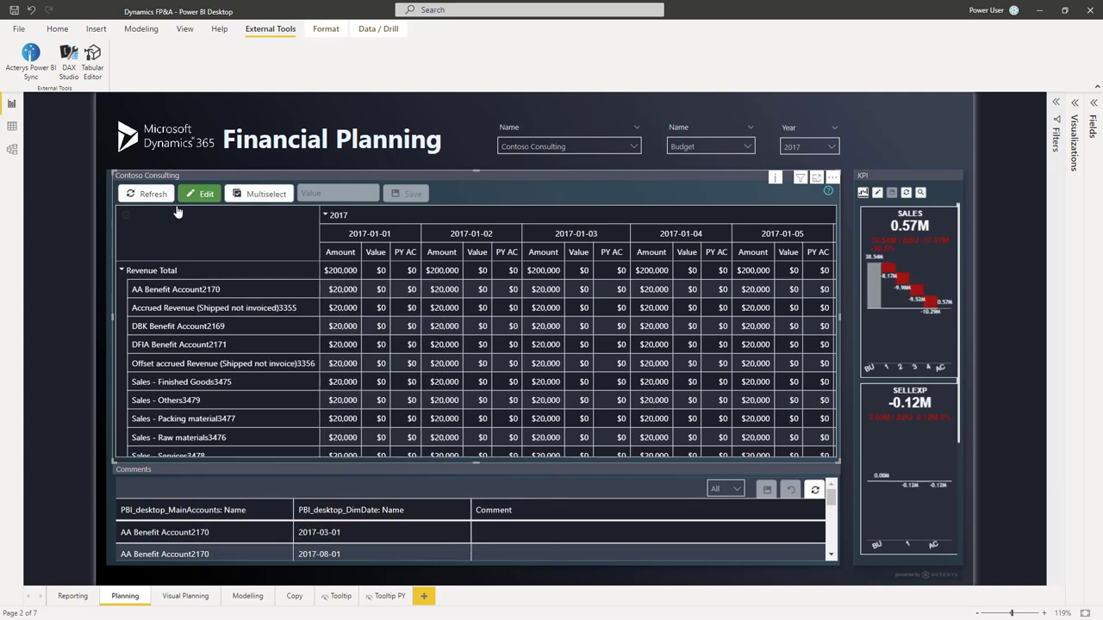
{"action": "right_click", "coordinate": [326, 306]}
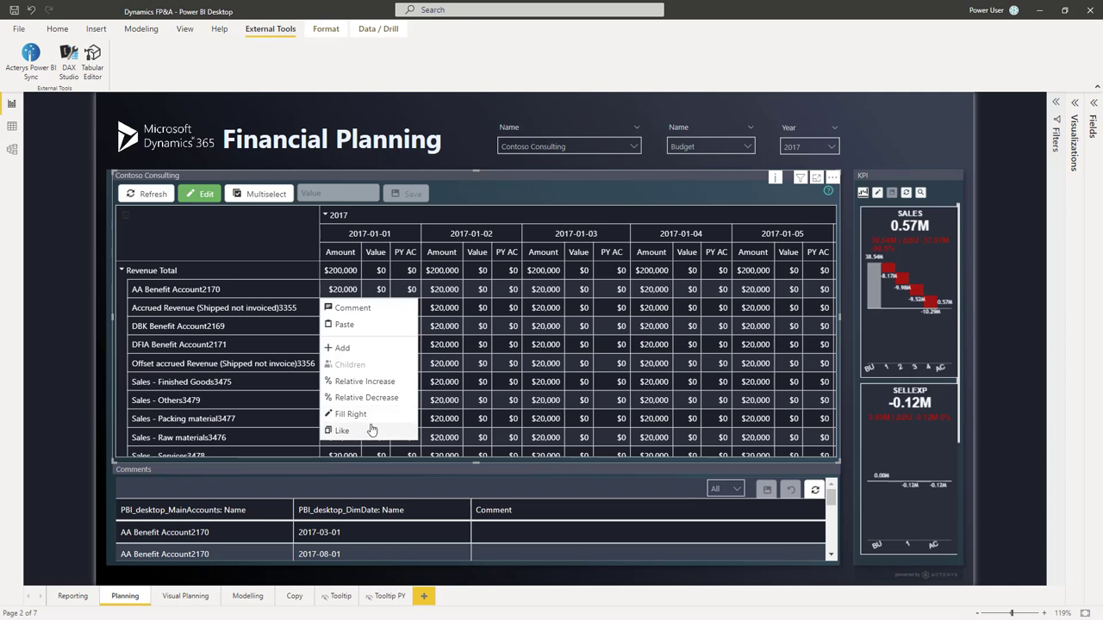
{"action": "left_click", "coordinate": [355, 332]}
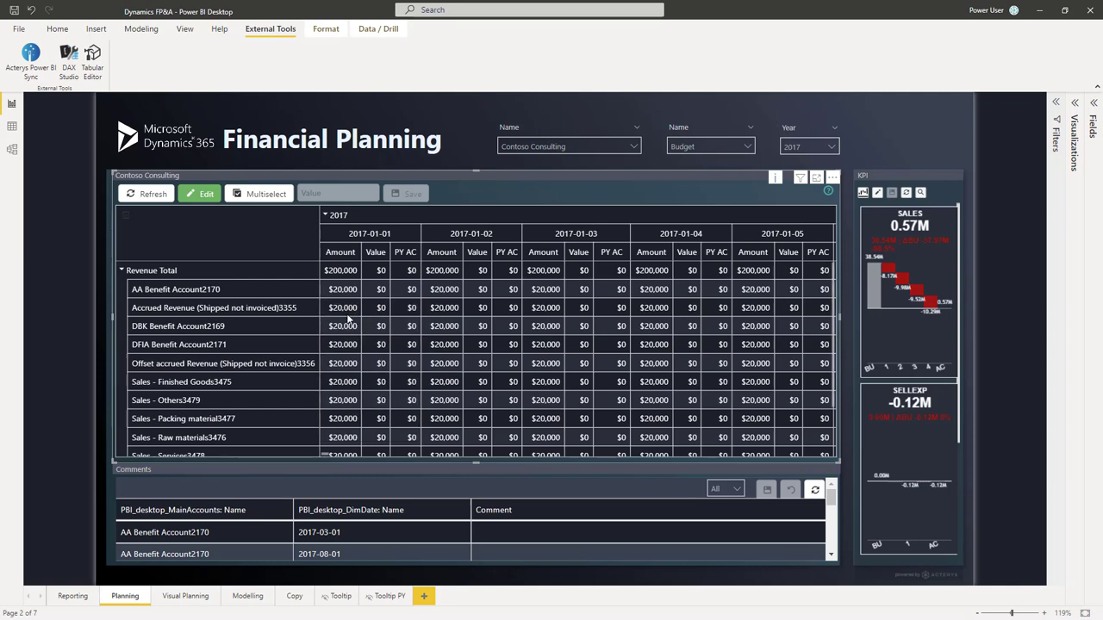
{"action": "double_click", "coordinate": [342, 310]}
{"action": "type", "text": "50000"}
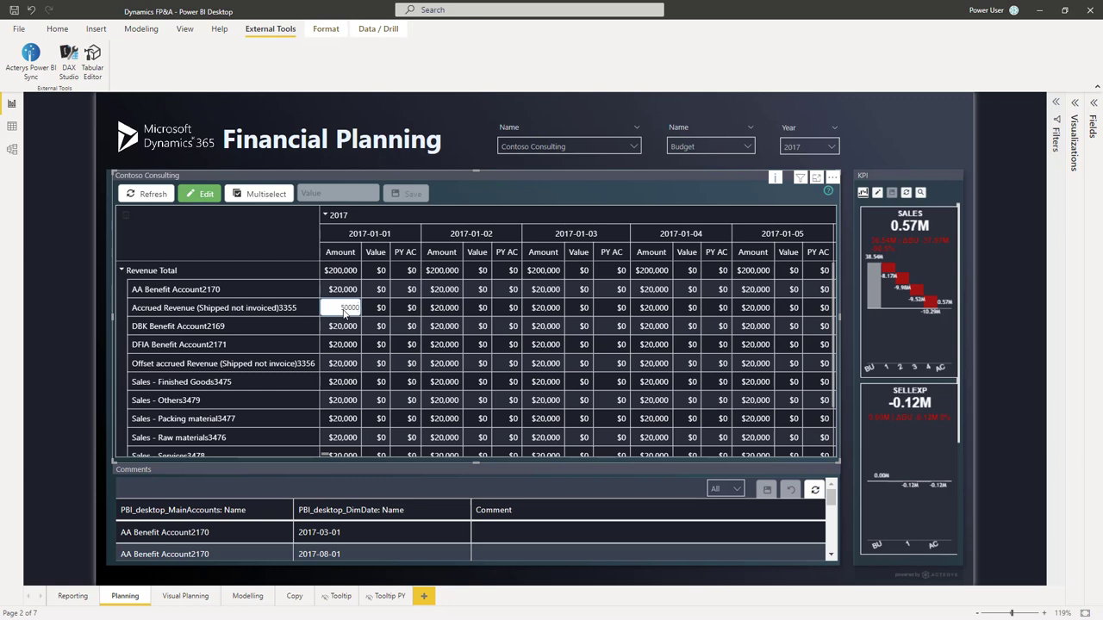
{"action": "key", "text": "Return"}
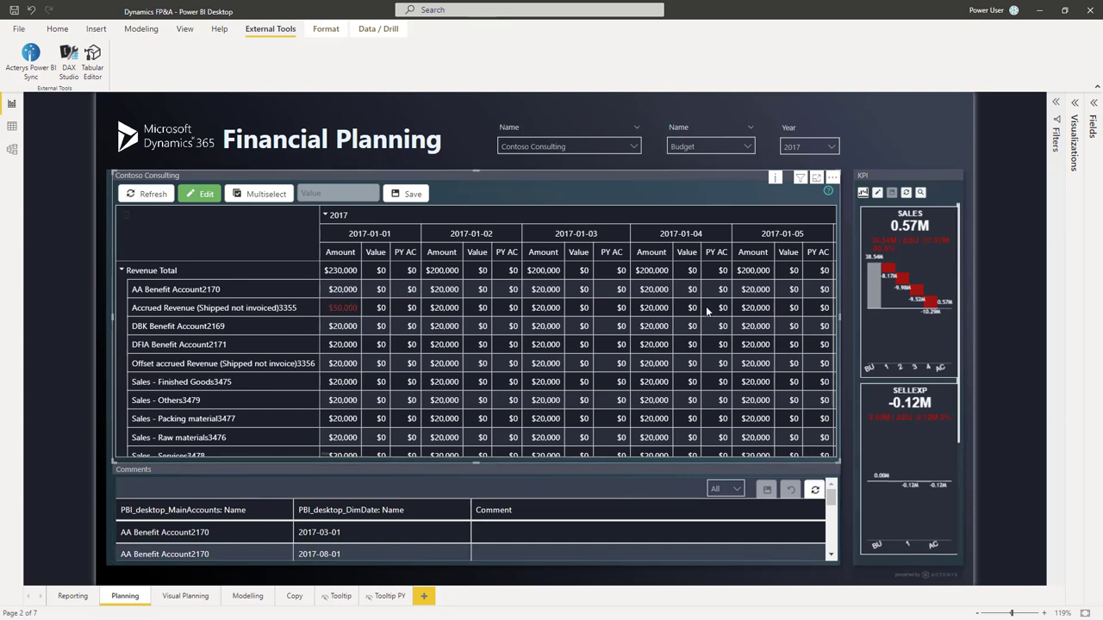
Set DBK Benefit's budget to $30,000 from 2017-01-03 onward.
{"action": "mouse_move", "coordinate": [828, 193]}
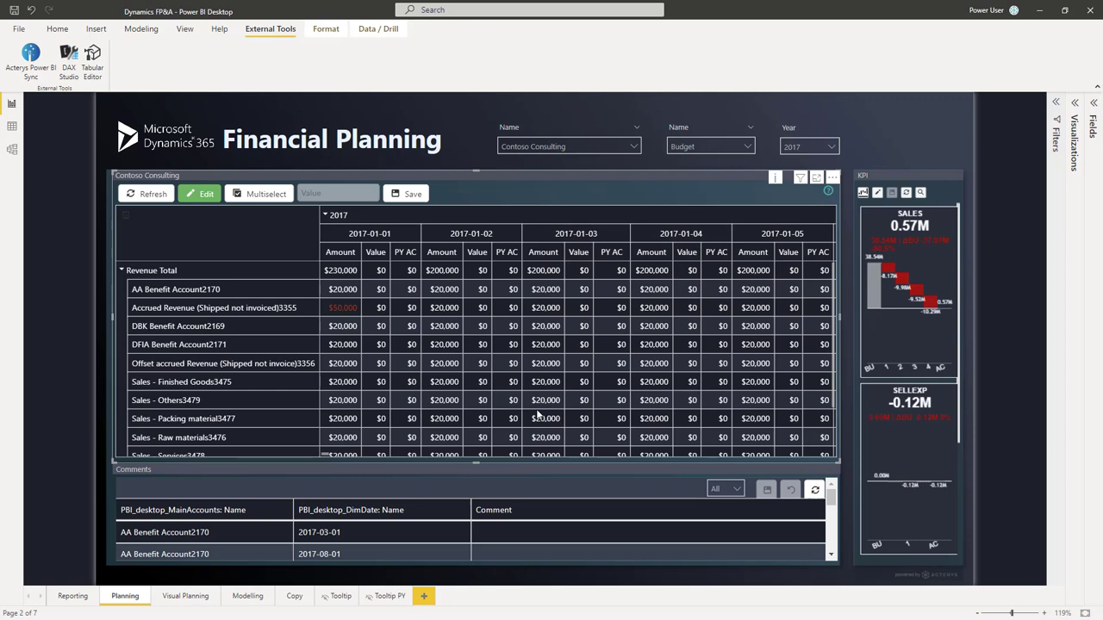
{"action": "double_click", "coordinate": [558, 332]}
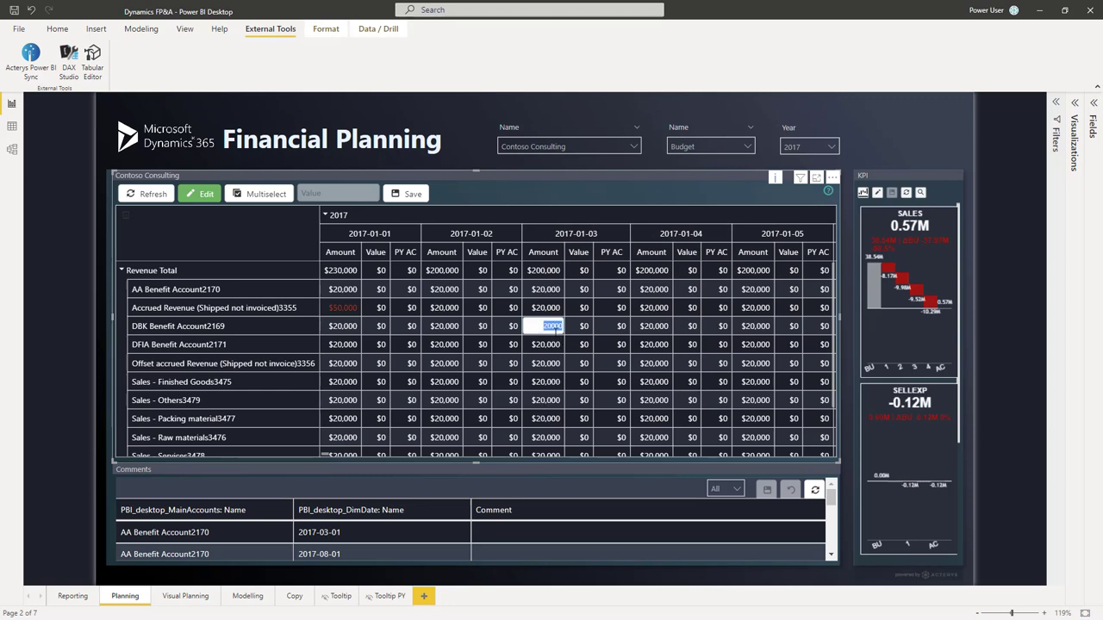
{"action": "key", "text": "BackSpace"}
{"action": "key", "text": "Return"}
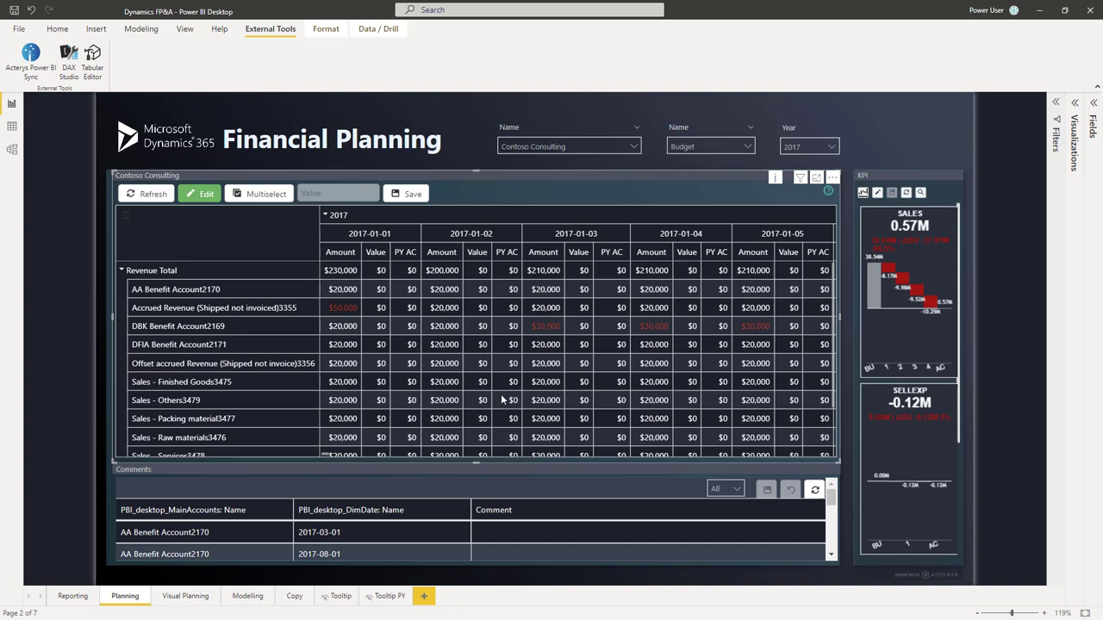
Collapse Revenue back to its total row and review the grid.
{"action": "left_click", "coordinate": [123, 272]}
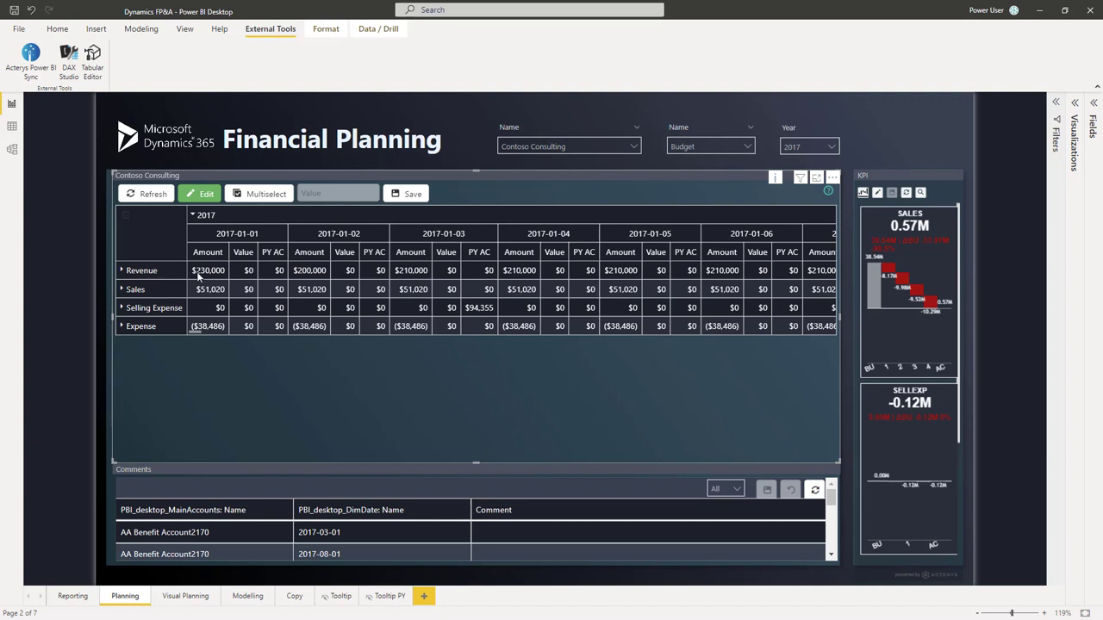
{"action": "right_click", "coordinate": [199, 271]}
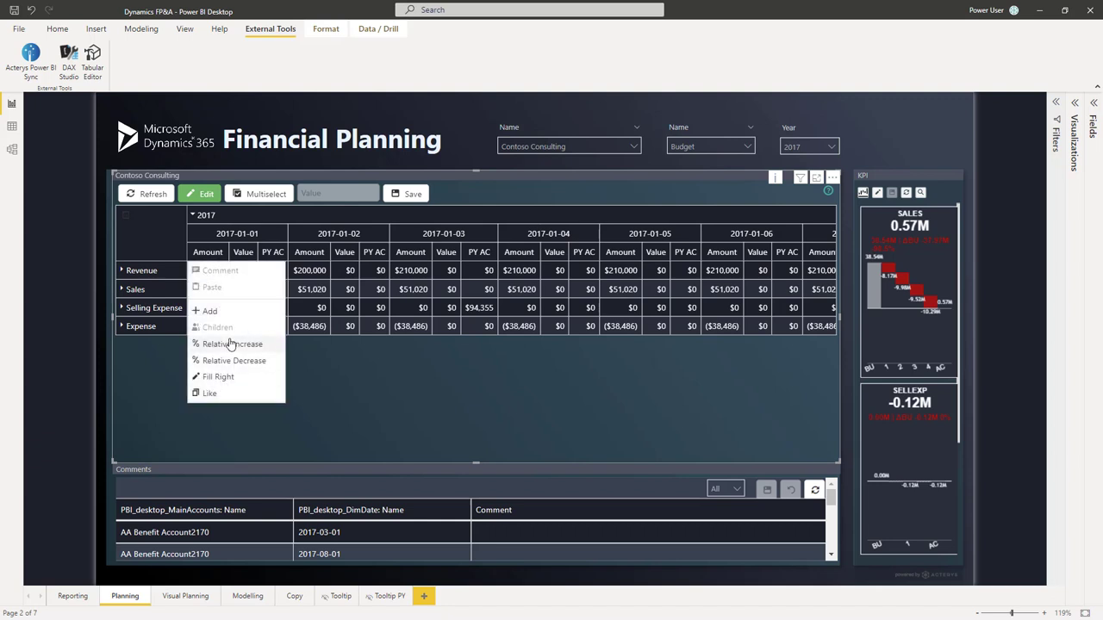
{"action": "left_click", "coordinate": [231, 408]}
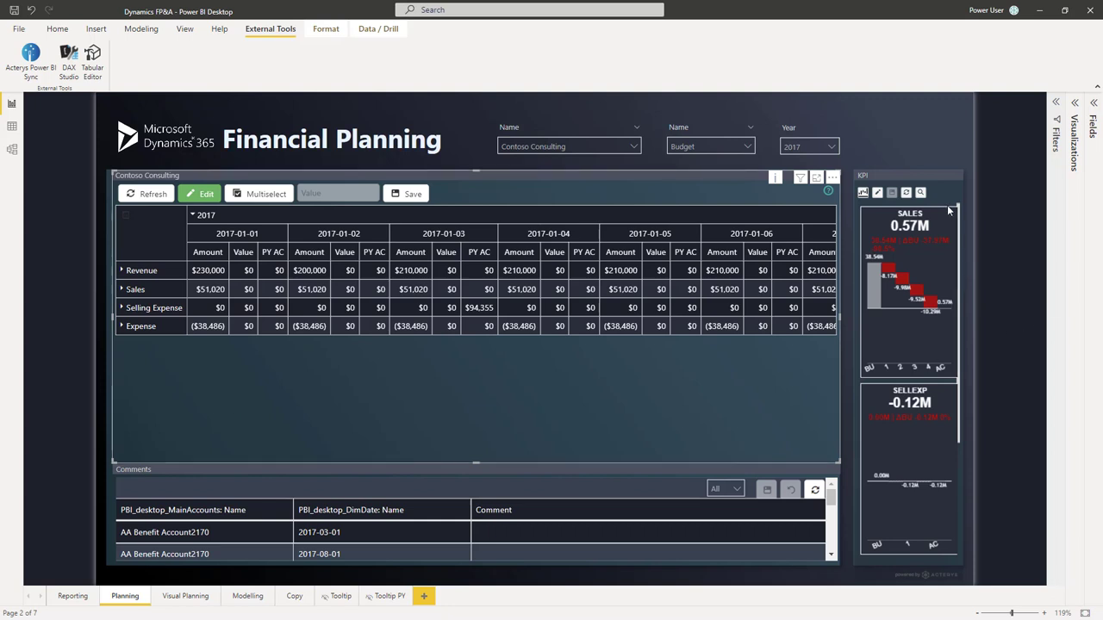
{"action": "mouse_move", "coordinate": [928, 488]}
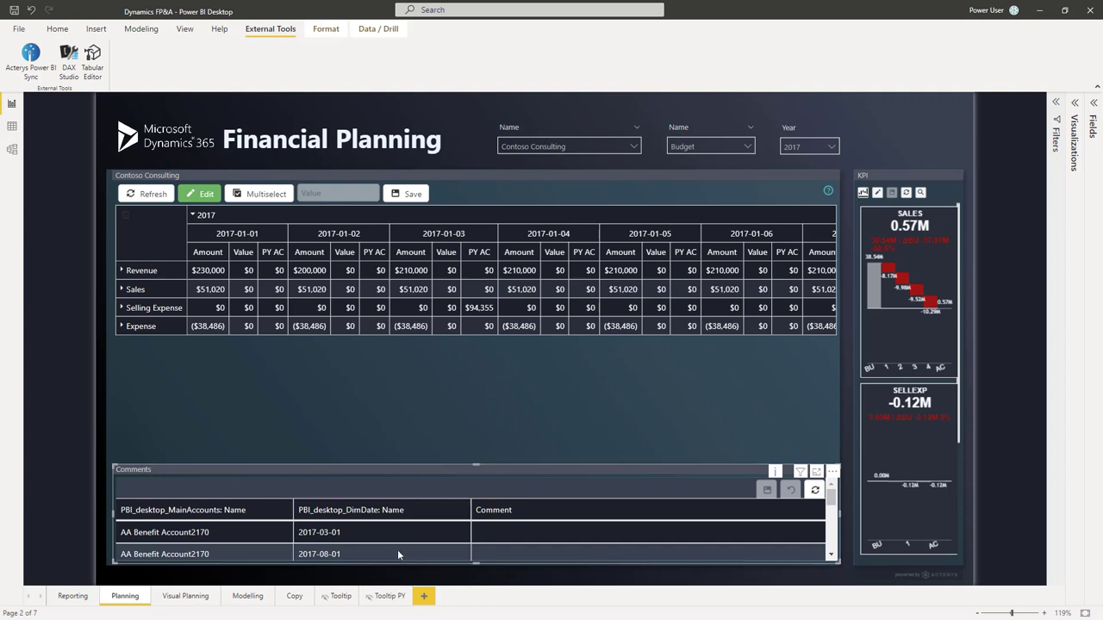
{"action": "scroll", "coordinate": [397, 544], "scroll_direction": "down", "scroll_amount": 1}
{"action": "scroll", "coordinate": [397, 544], "scroll_direction": "up", "scroll_amount": 1}
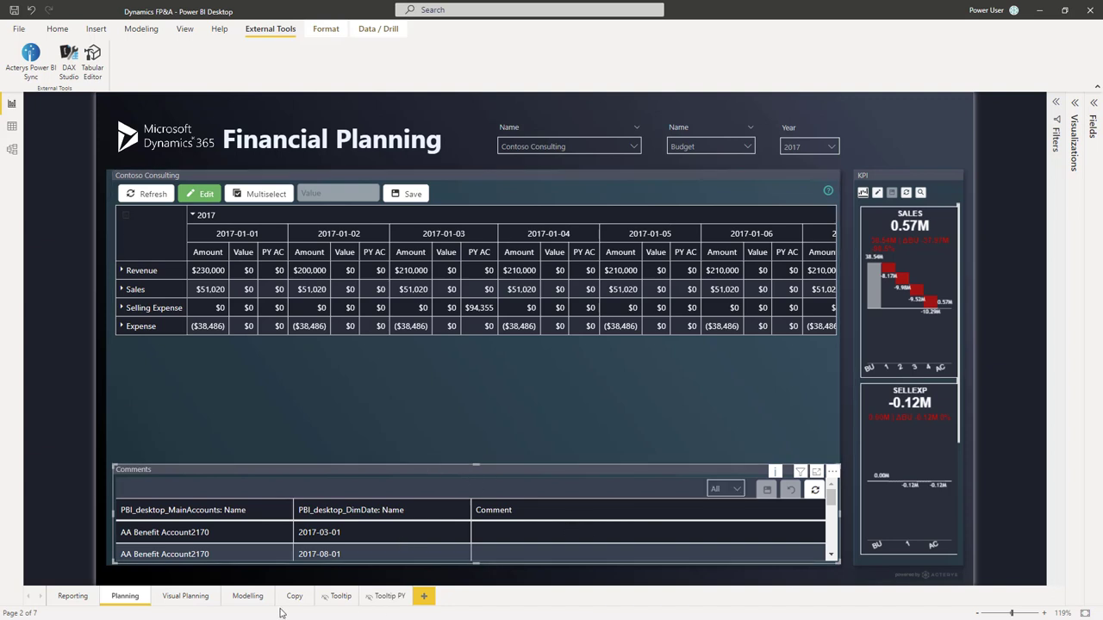
On Visual Planning, drag revenue bars: 2017 03 to ~$9.4M, 2017 07 to ~$8.6M, 2017 06 to ~$8.4M.
{"action": "left_click", "coordinate": [166, 600]}
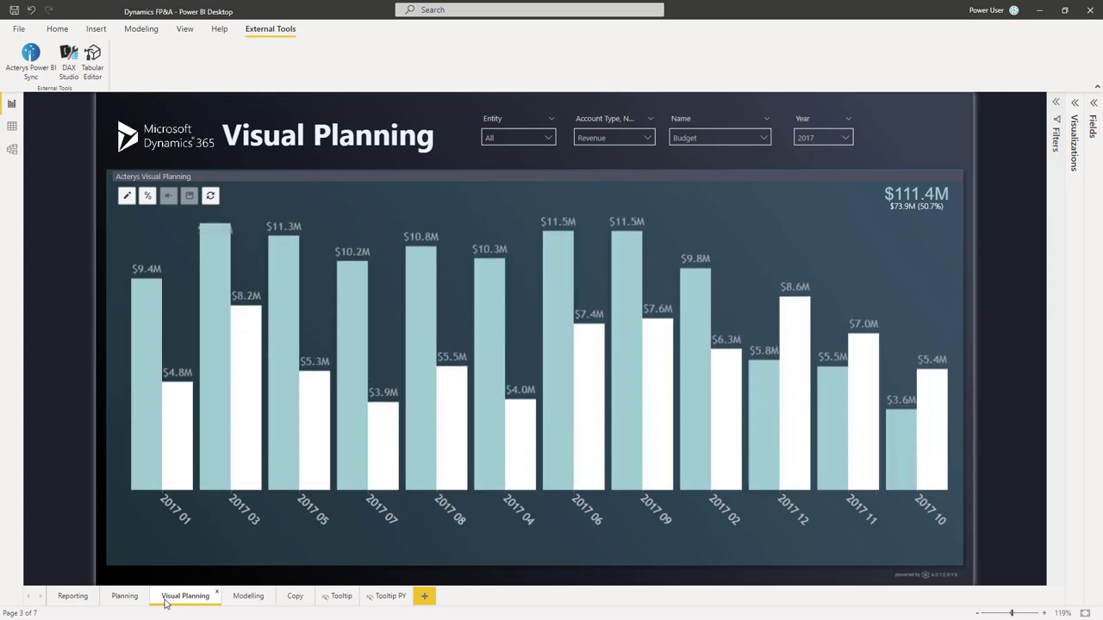
{"action": "left_click", "coordinate": [126, 196]}
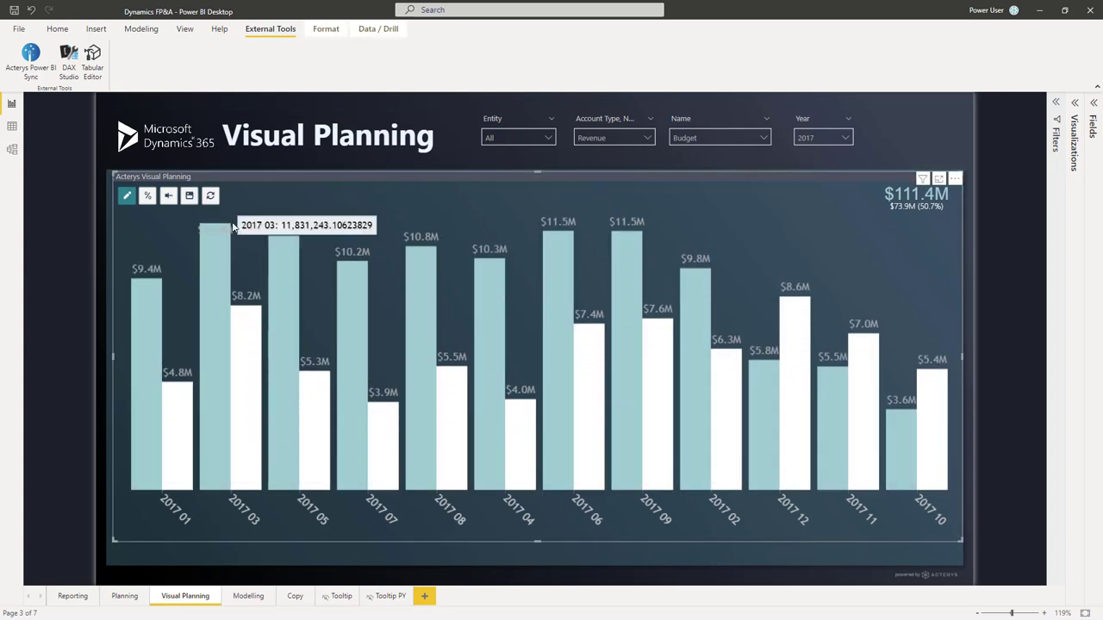
{"action": "left_click_drag", "start_coordinate": [232, 226], "coordinate": [208, 284]}
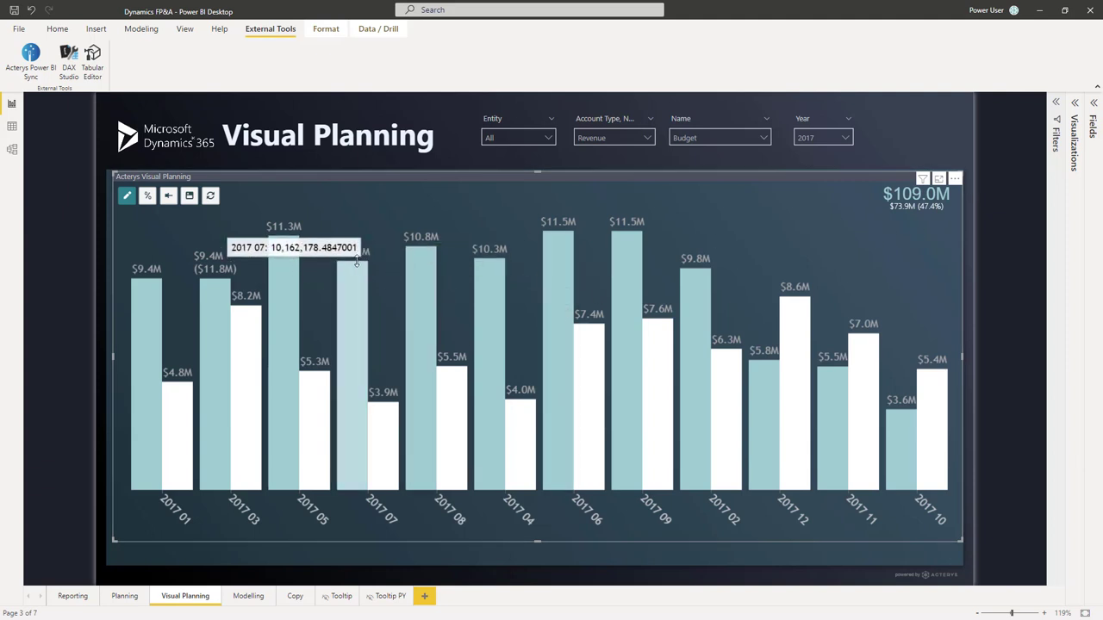
{"action": "left_click_drag", "start_coordinate": [353, 261], "coordinate": [356, 309]}
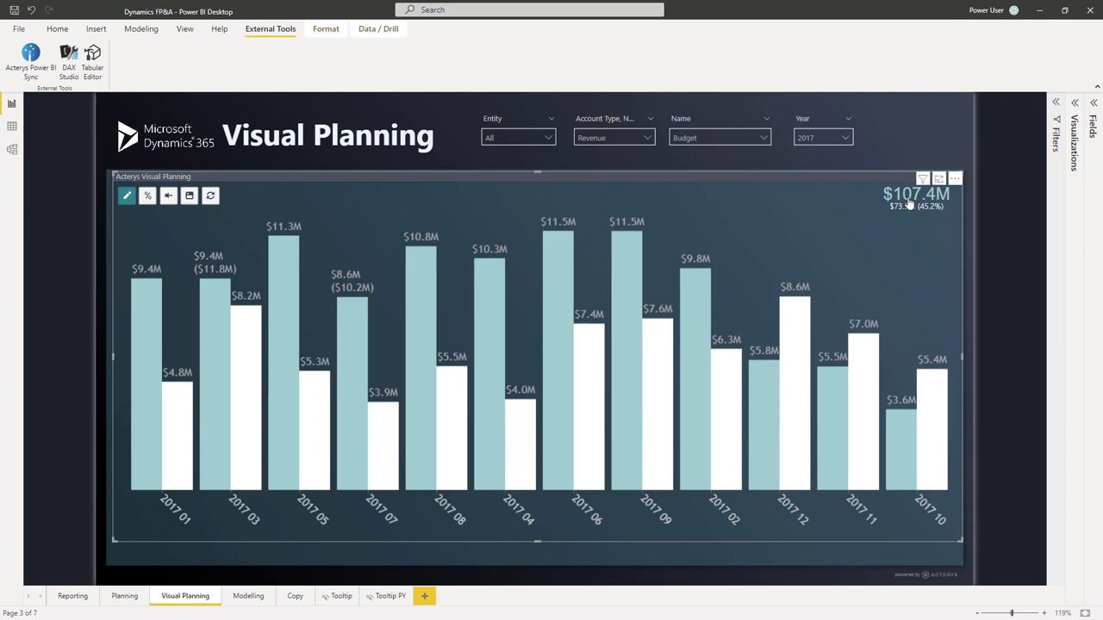
{"action": "left_click", "coordinate": [166, 205]}
{"action": "left_click_drag", "start_coordinate": [559, 234], "coordinate": [487, 327]}
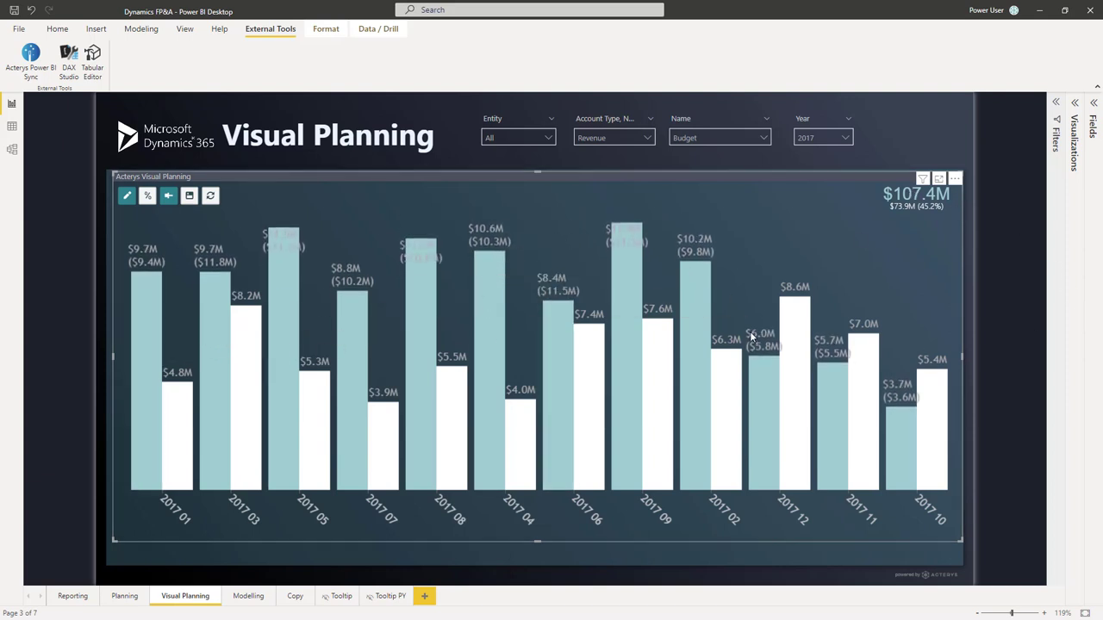
In percentage mode, raise 2017 03's share to 29%, then return to dollar values.
{"action": "left_click", "coordinate": [147, 195]}
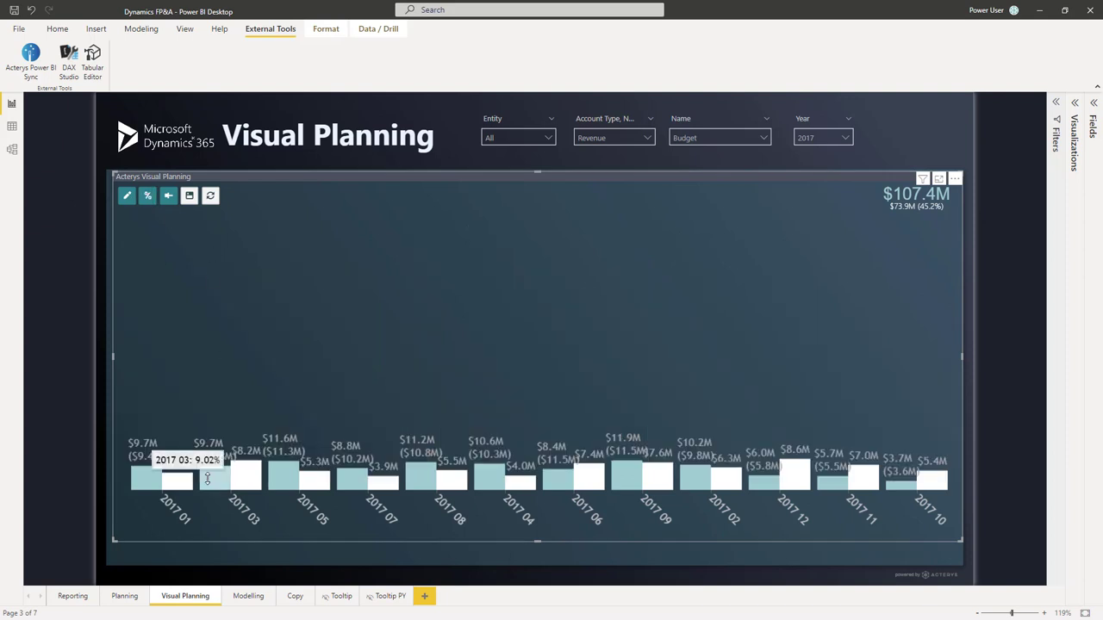
{"action": "left_click_drag", "start_coordinate": [207, 479], "coordinate": [208, 412]}
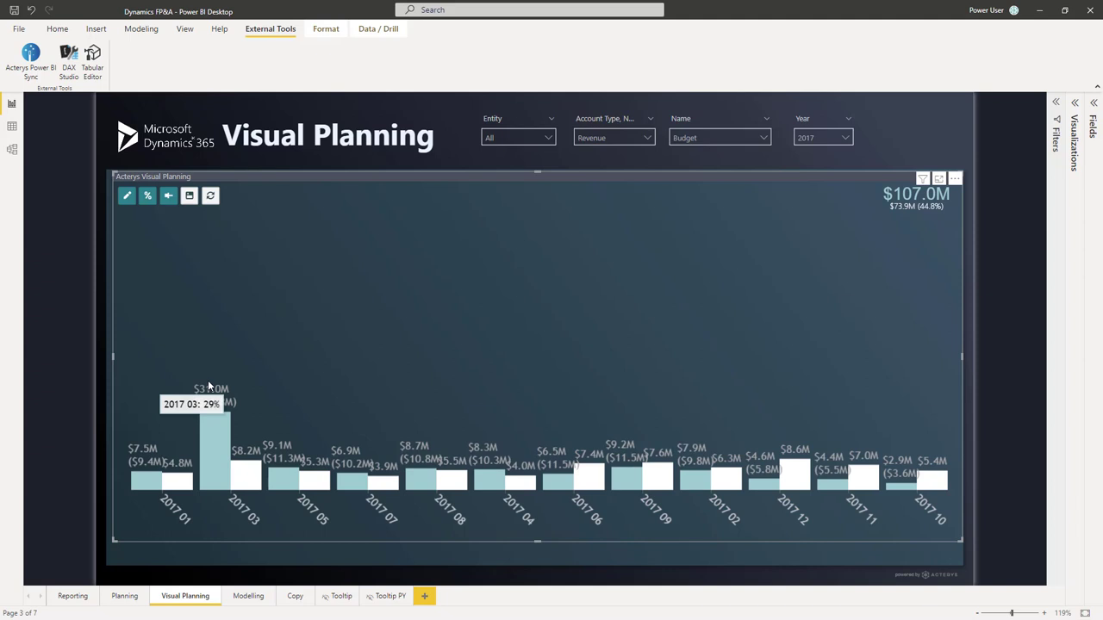
{"action": "left_click", "coordinate": [147, 196]}
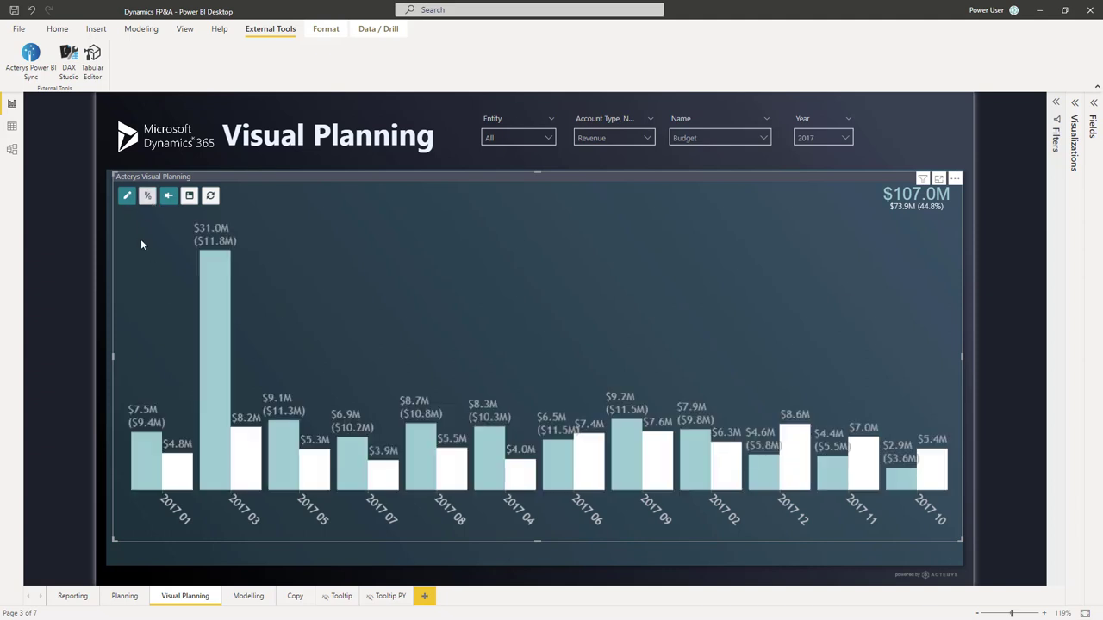
On Model Management, add scenario 'dynamics' with source name 'dyanmics 2022' and save it.
{"action": "left_click", "coordinate": [250, 598]}
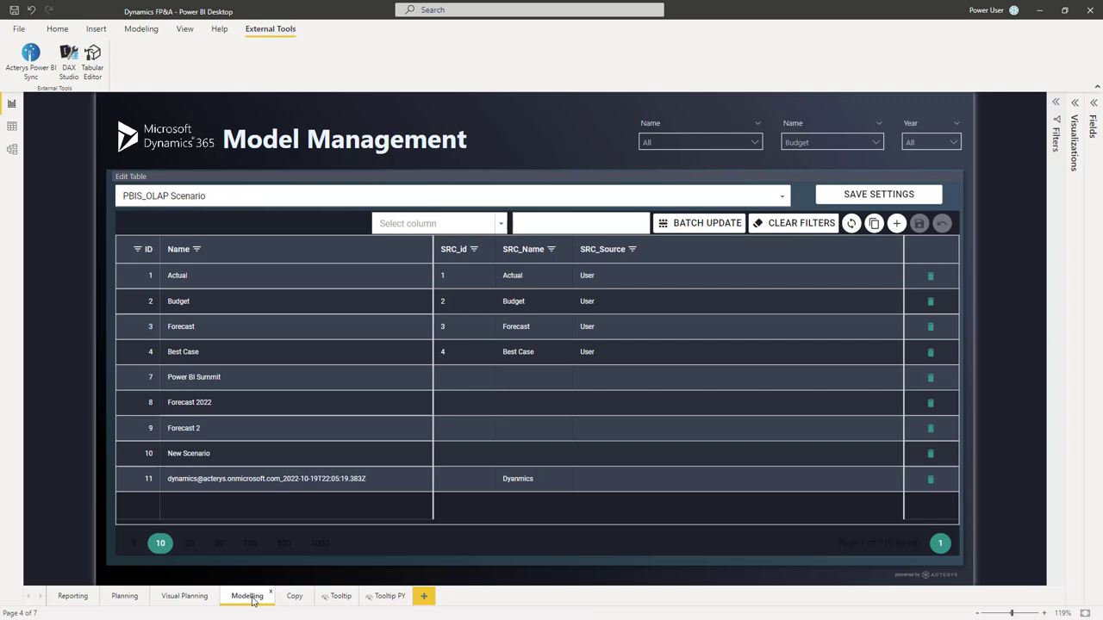
{"action": "left_click", "coordinate": [902, 229]}
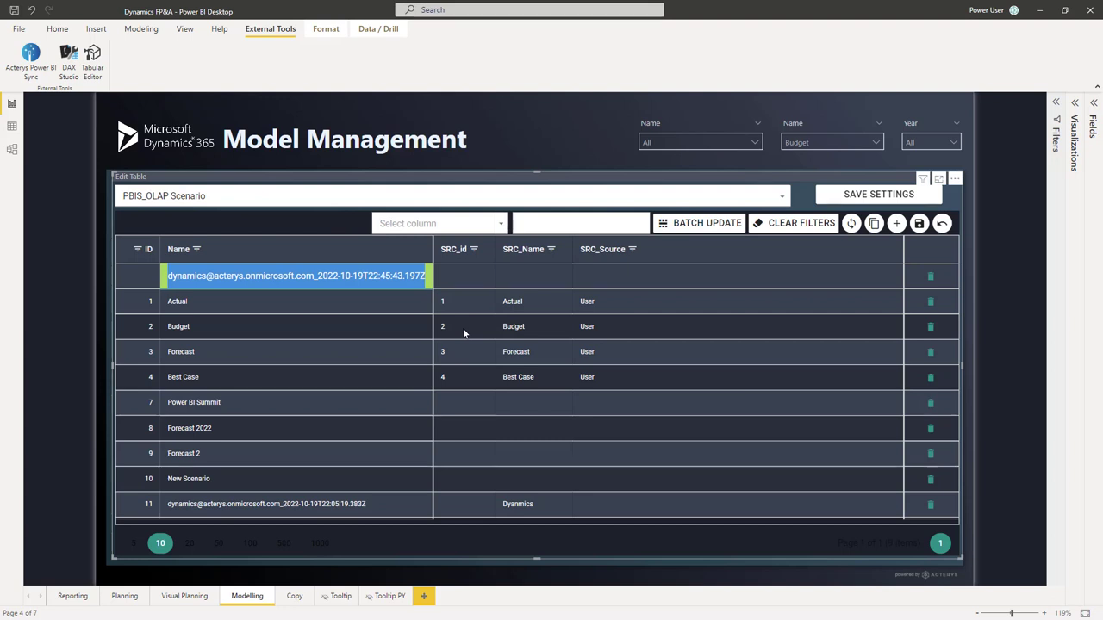
{"action": "type", "text": "dyan"}
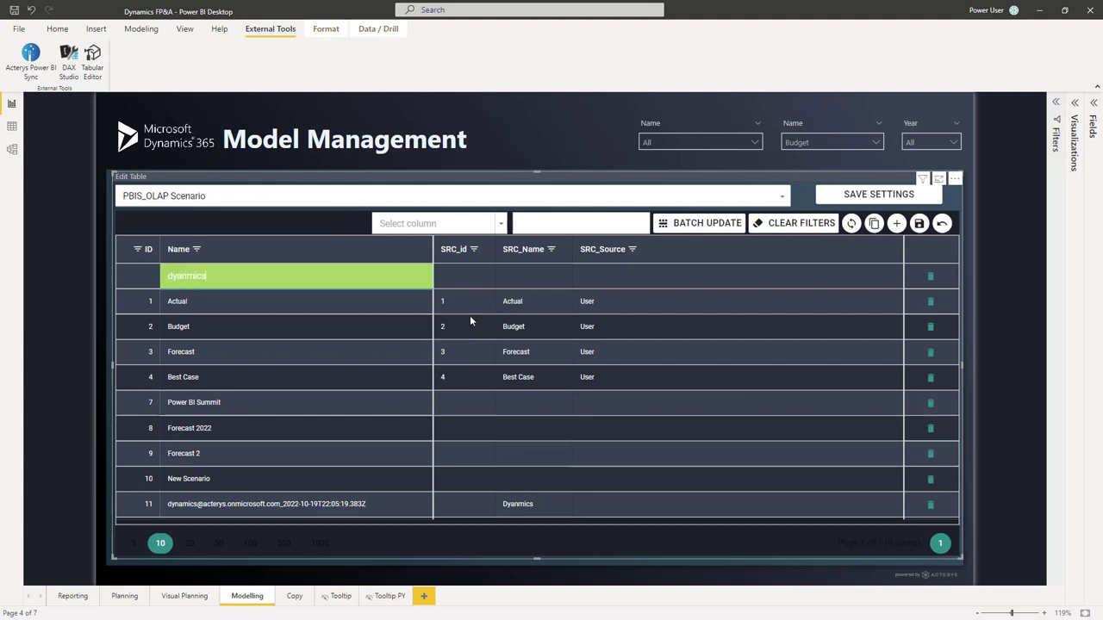
{"action": "left_click", "coordinate": [517, 278]}
{"action": "type", "text": "dyanmics 2022"}
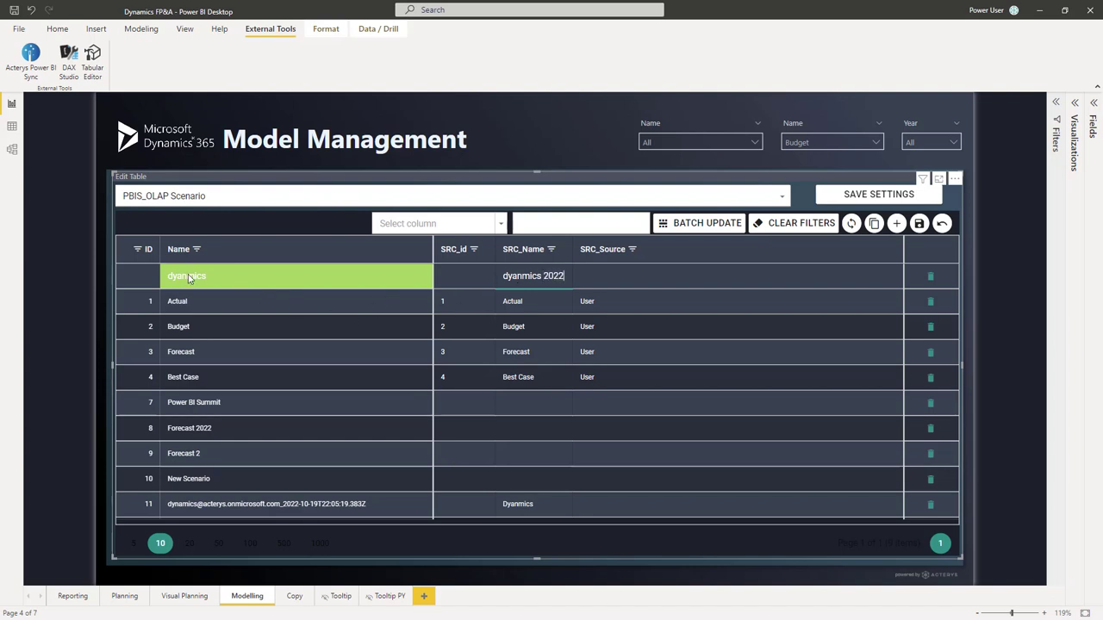
{"action": "left_click", "coordinate": [186, 278]}
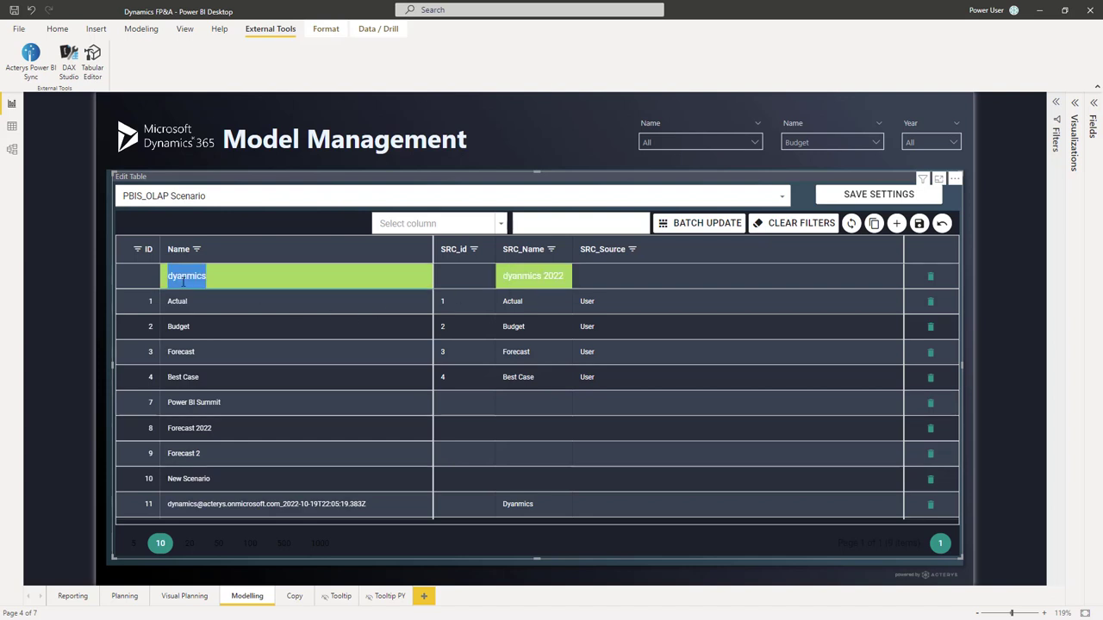
{"action": "type", "text": "a"}
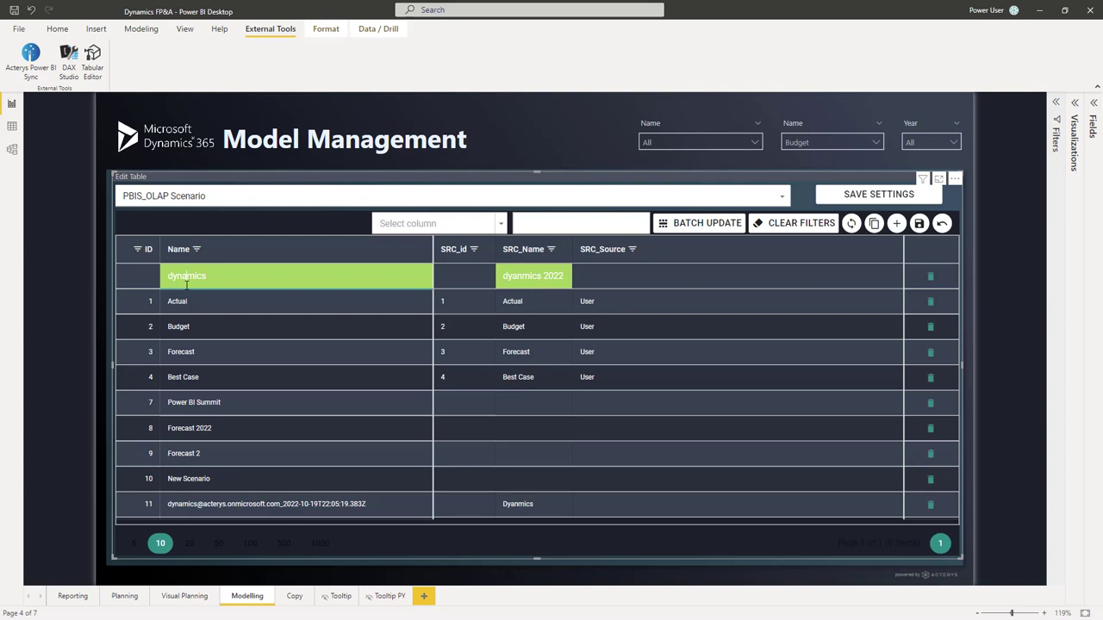
{"action": "left_click", "coordinate": [204, 234]}
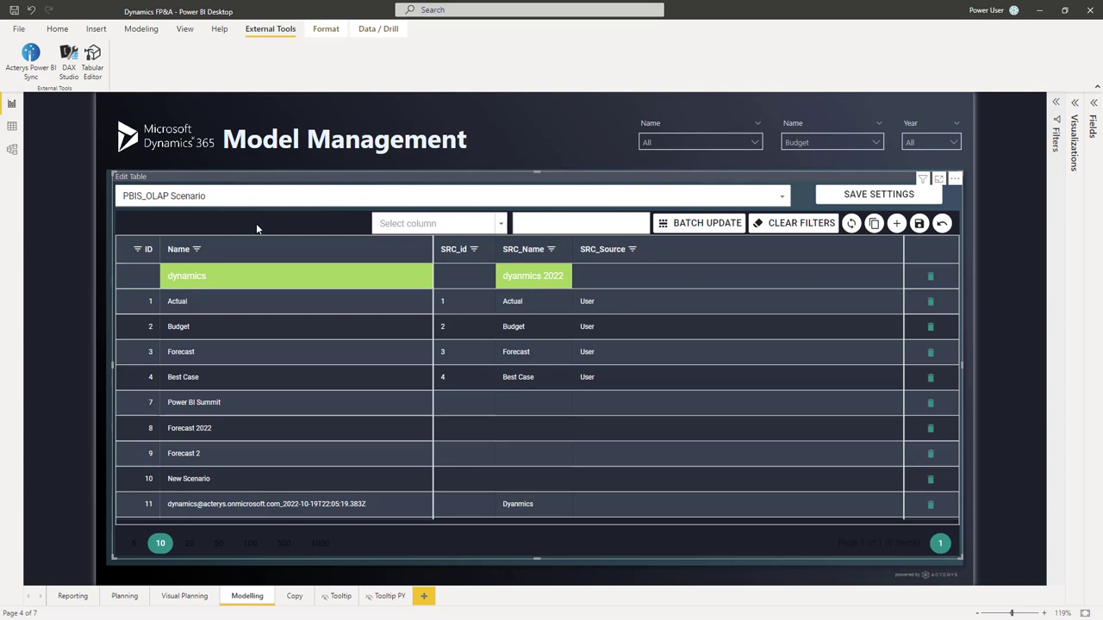
{"action": "left_click", "coordinate": [919, 224]}
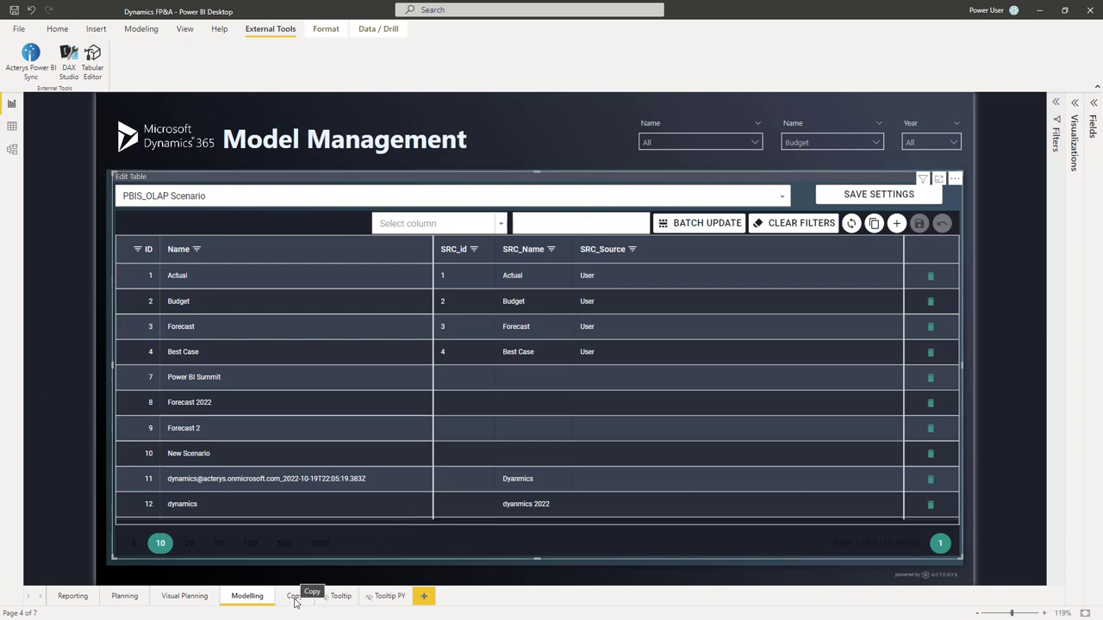
On the Copy page, choose the Dynamics cube and load its copy options.
{"action": "left_click", "coordinate": [295, 596]}
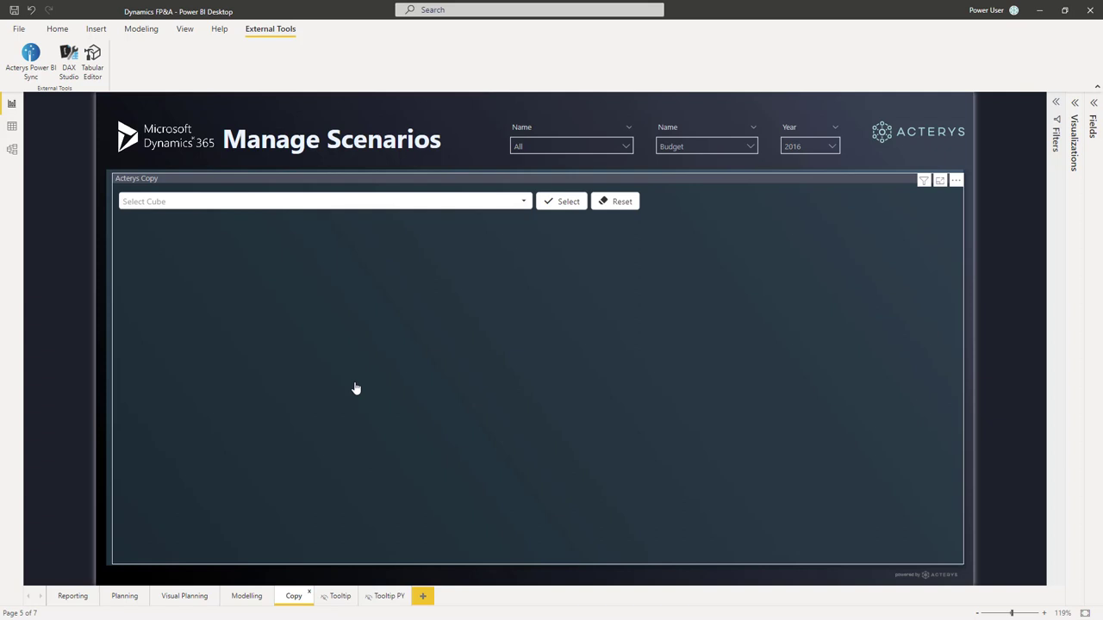
{"action": "left_click", "coordinate": [422, 207]}
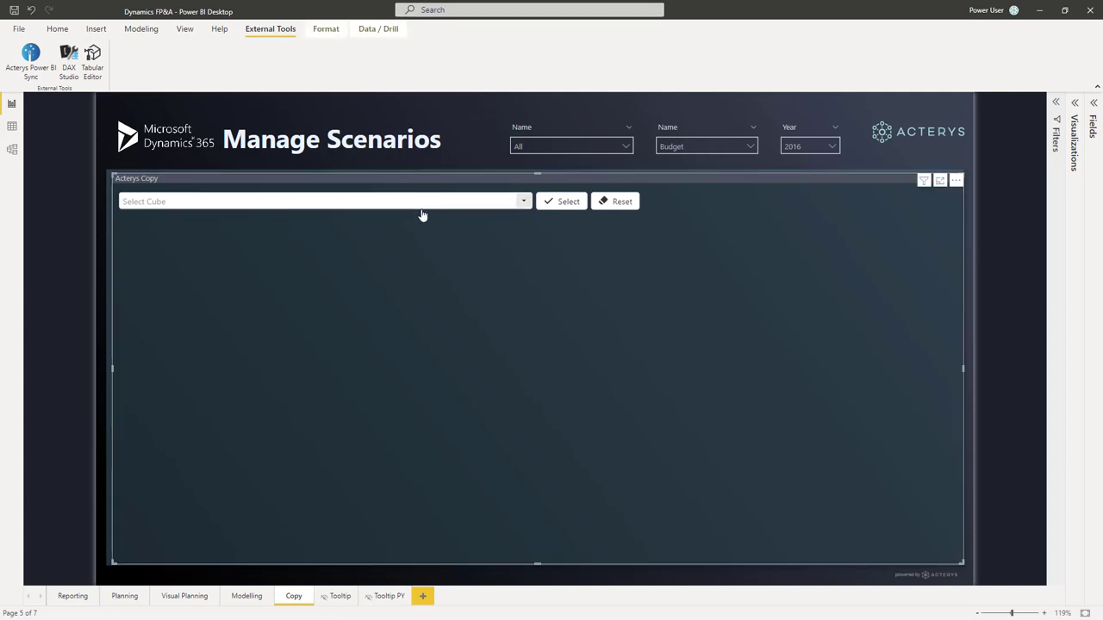
{"action": "left_click", "coordinate": [530, 207]}
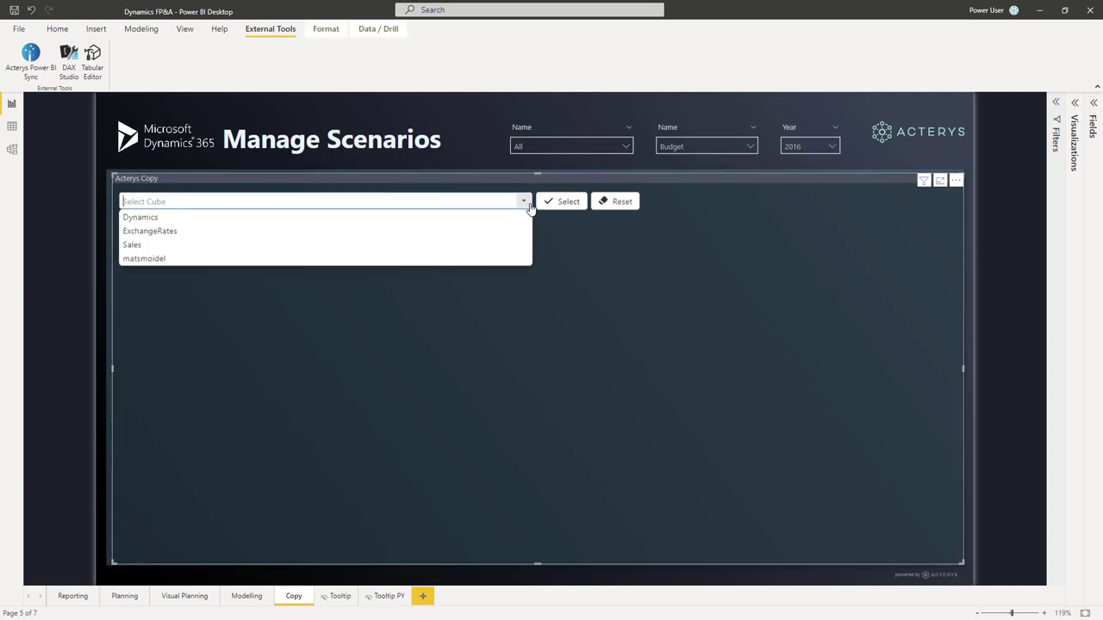
{"action": "left_click", "coordinate": [150, 218]}
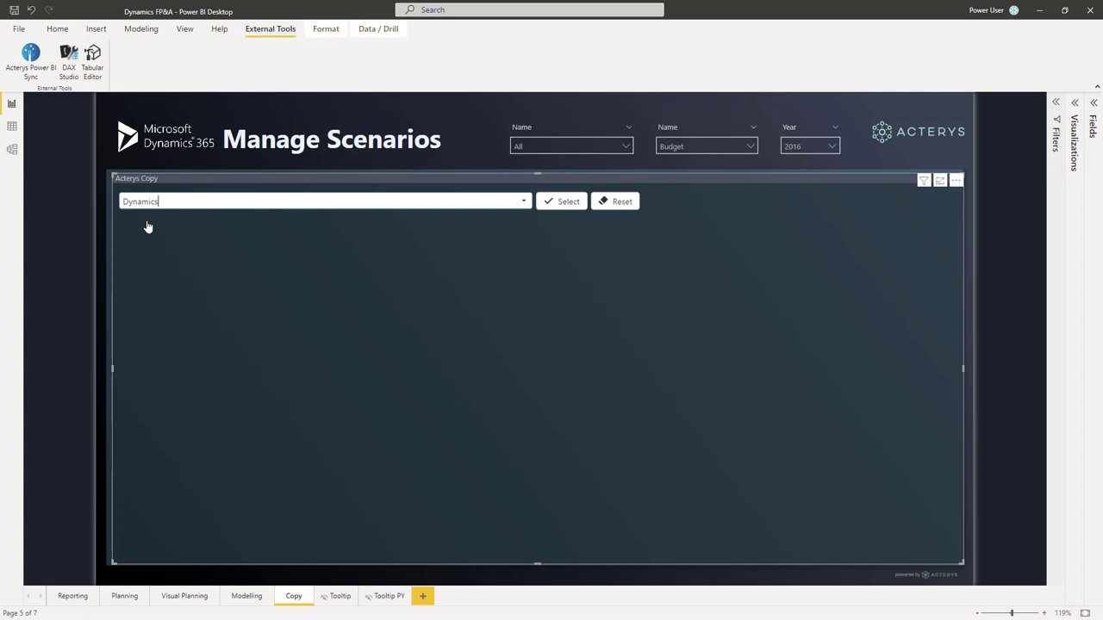
{"action": "left_click", "coordinate": [558, 204]}
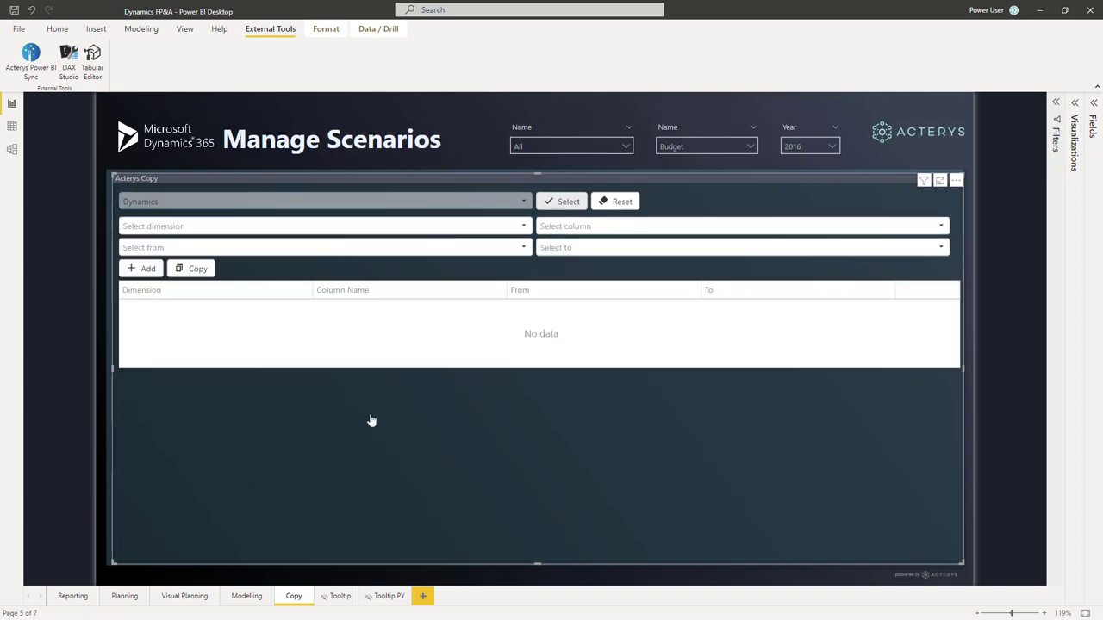
Add a Scenario Name copy mapping from Budget to Forecast 2023, then go back to Reporting.
{"action": "left_click", "coordinate": [278, 220]}
{"action": "left_click", "coordinate": [199, 243]}
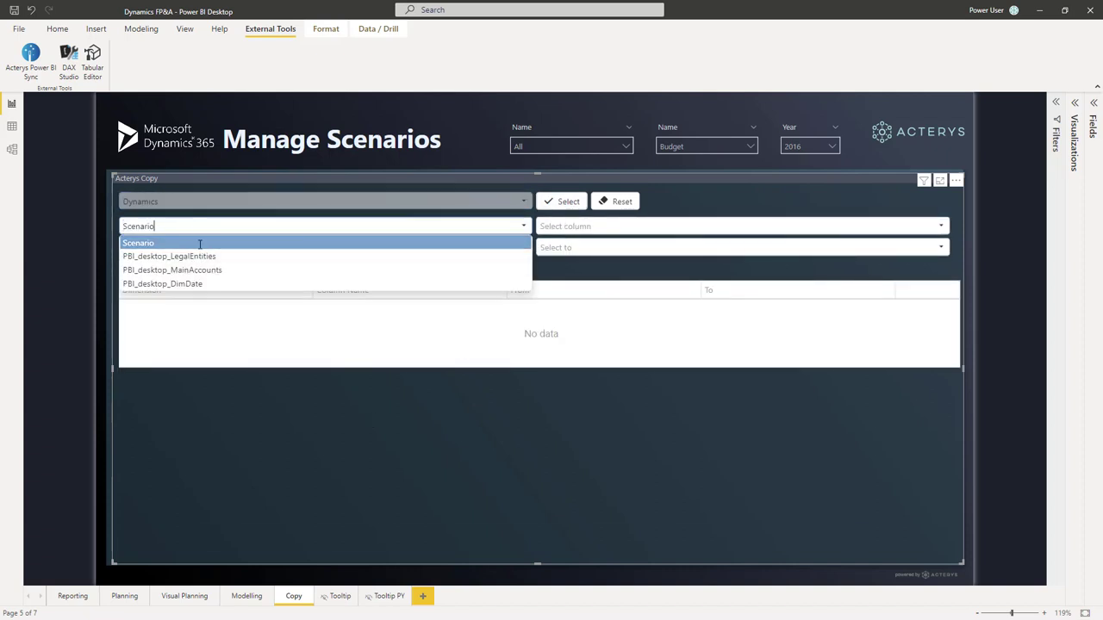
{"action": "left_click", "coordinate": [565, 225]}
{"action": "left_click", "coordinate": [564, 256]}
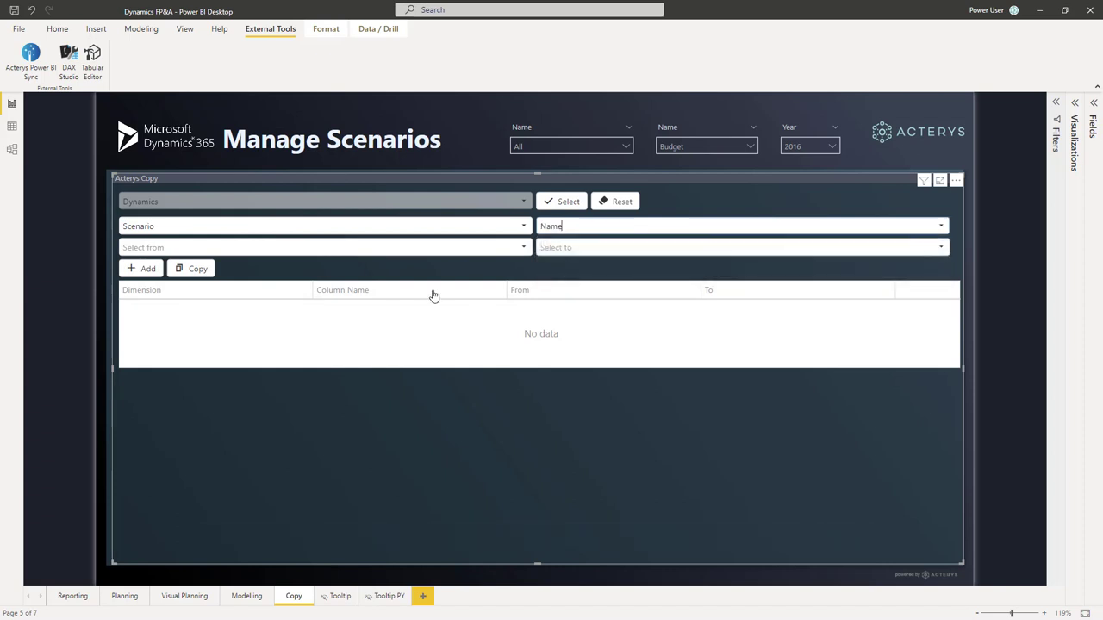
{"action": "left_click", "coordinate": [524, 248]}
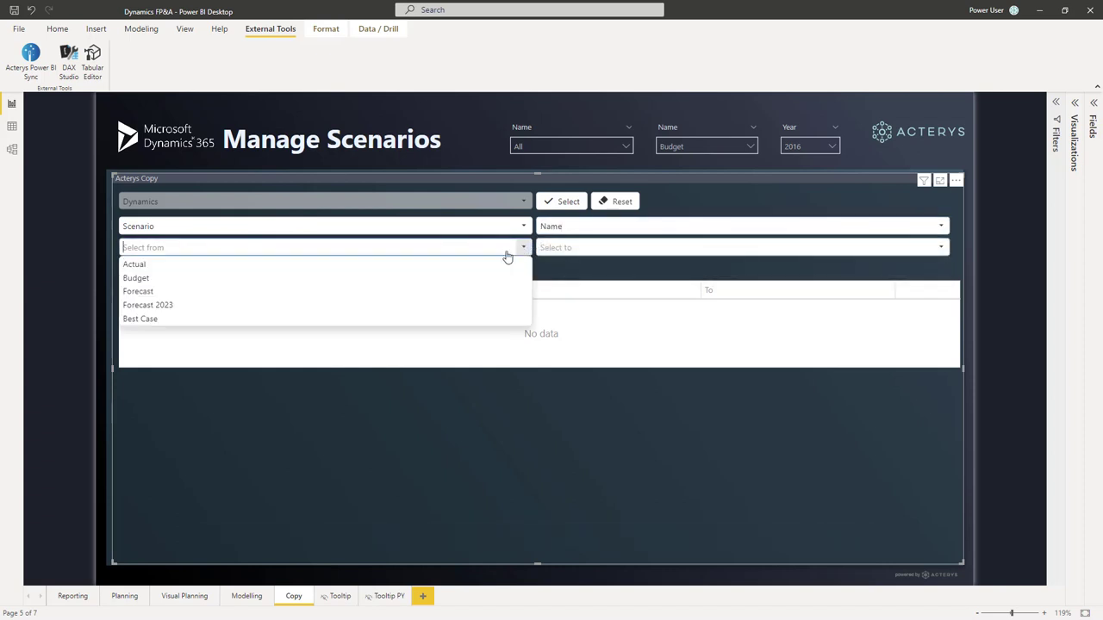
{"action": "left_click", "coordinate": [293, 278]}
{"action": "left_click", "coordinate": [568, 248]}
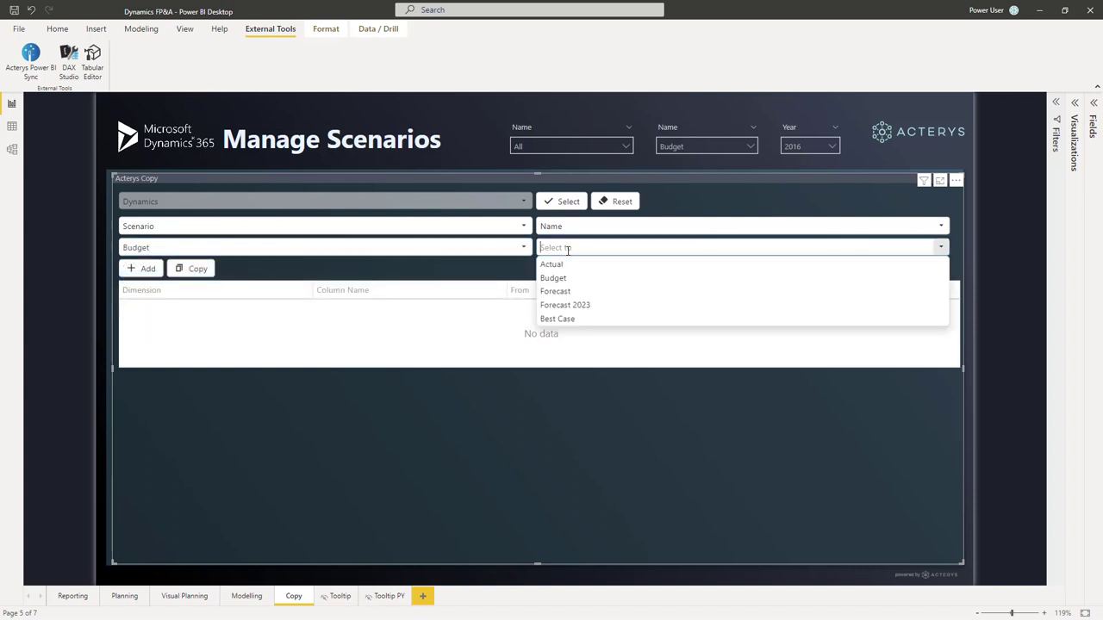
{"action": "left_click", "coordinate": [569, 305]}
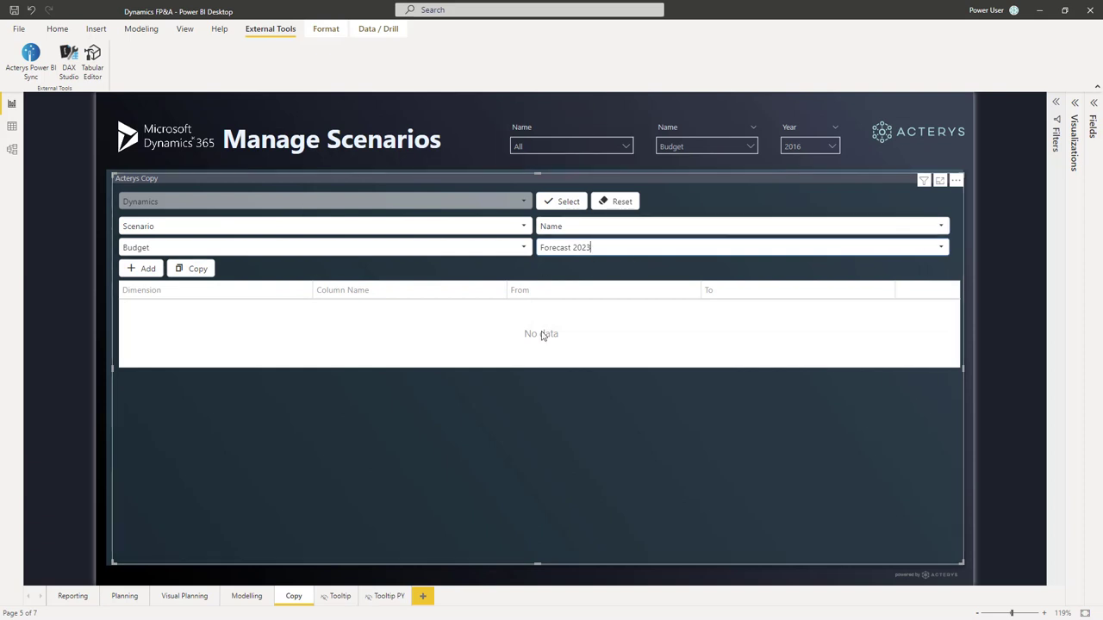
{"action": "left_click", "coordinate": [143, 268]}
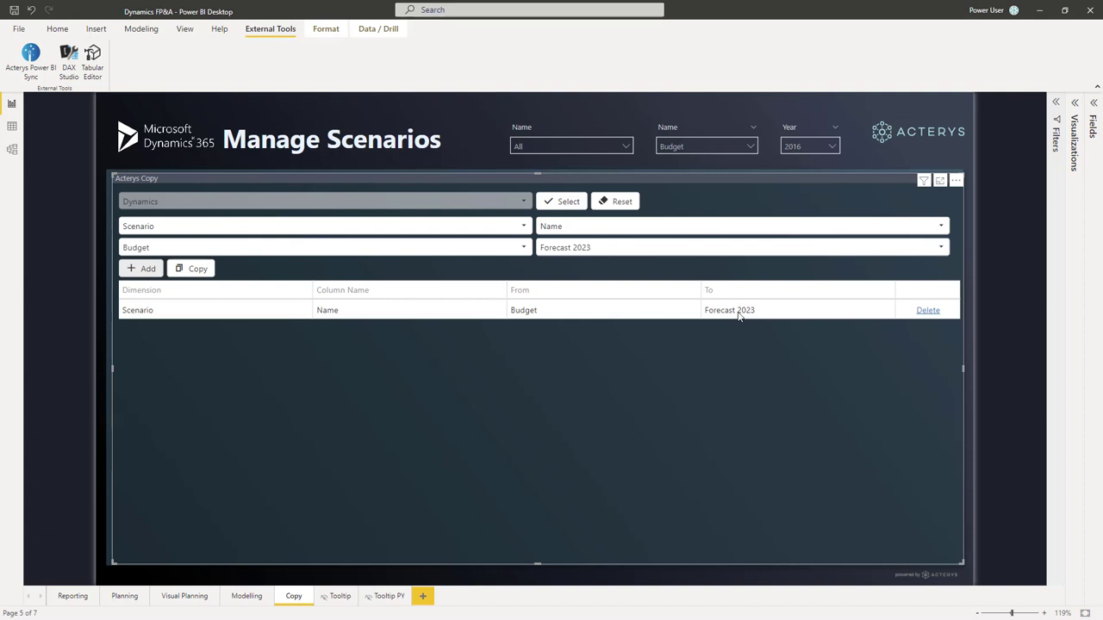
{"action": "left_click", "coordinate": [73, 599]}
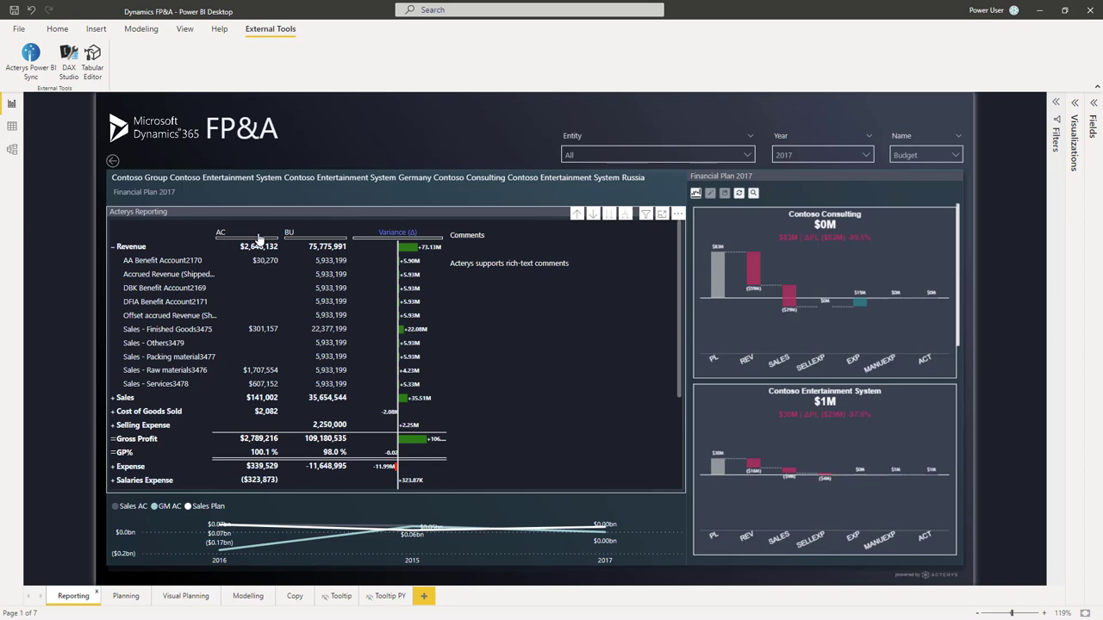
Open the matrix's custom row editor and inspect the GP% row.
{"action": "mouse_move", "coordinate": [205, 298]}
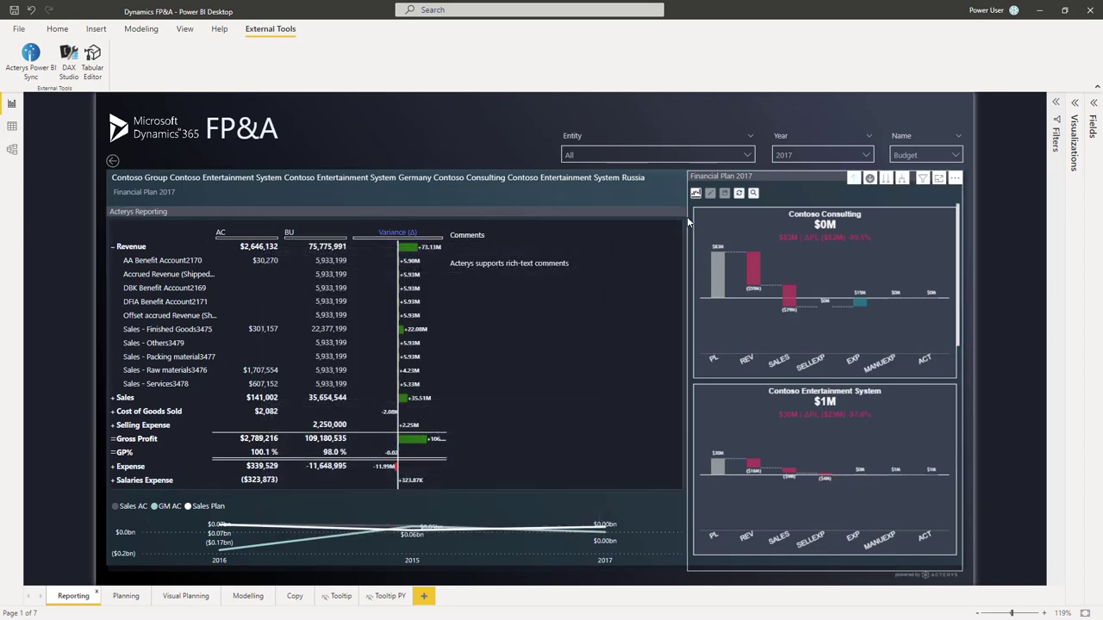
{"action": "left_click", "coordinate": [678, 213]}
{"action": "left_click", "coordinate": [705, 227]}
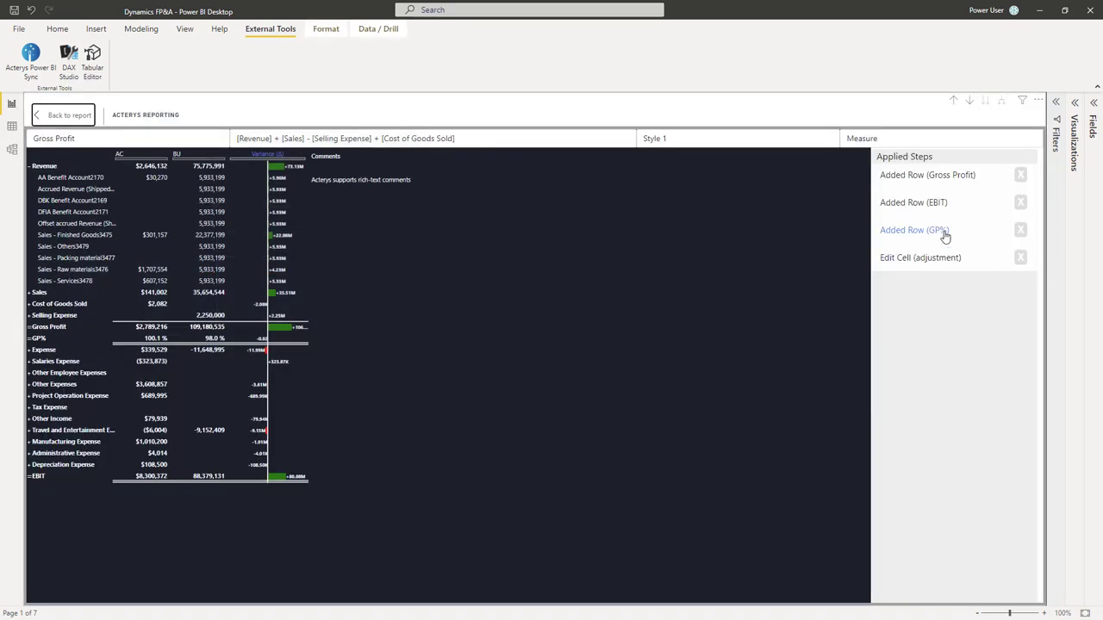
{"action": "left_click", "coordinate": [914, 231]}
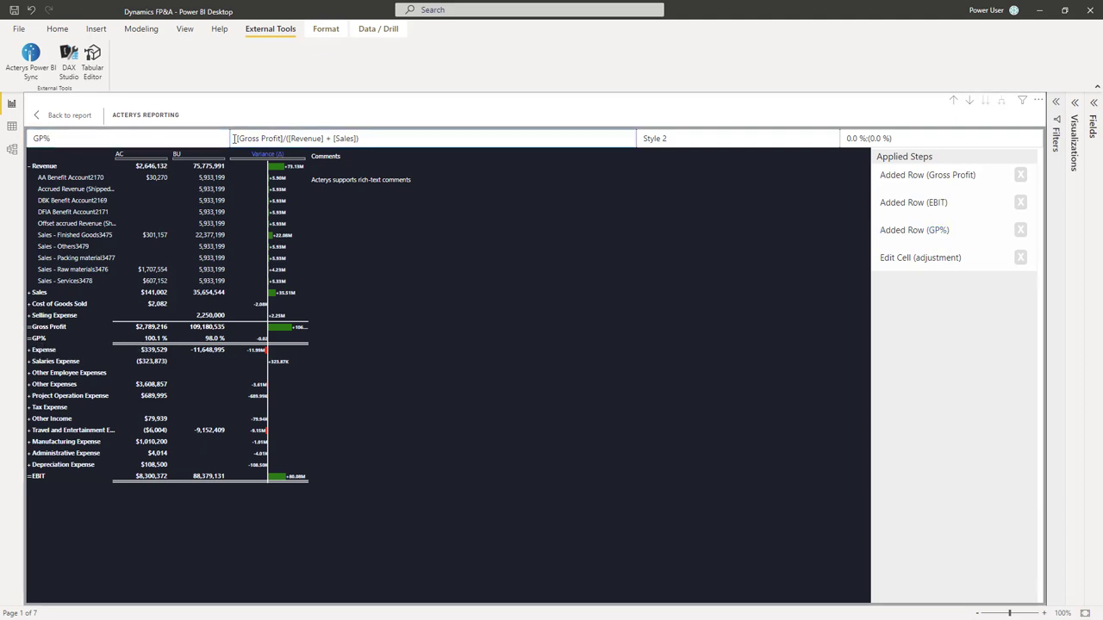
Insert a row below GP% named 'New calculation'.
{"action": "left_click", "coordinate": [38, 338]}
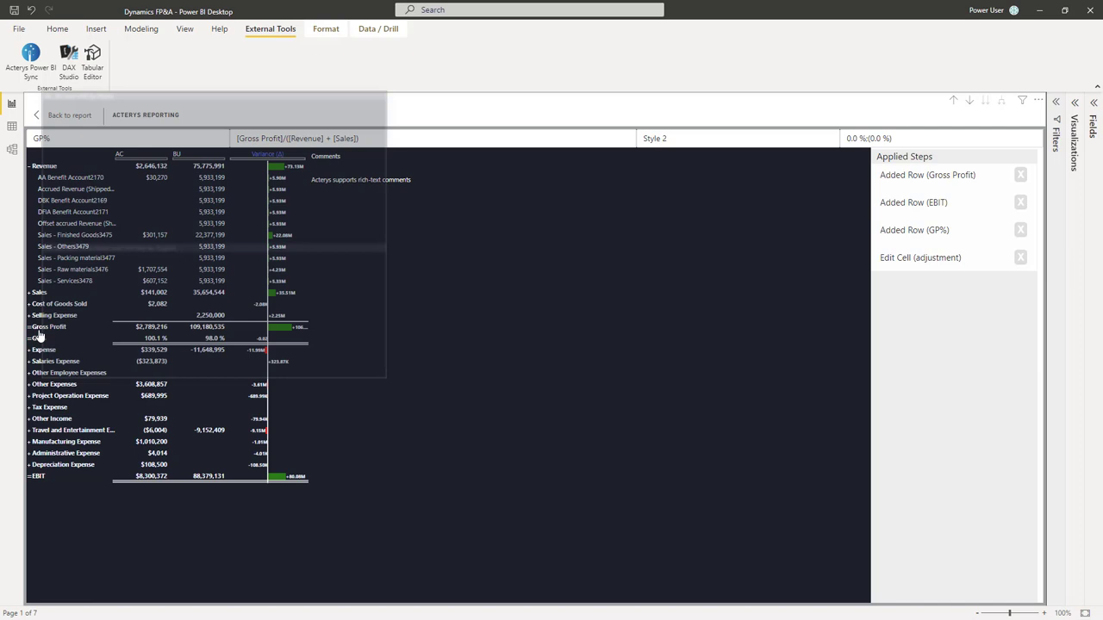
{"action": "right_click", "coordinate": [38, 339]}
{"action": "left_click", "coordinate": [78, 365]}
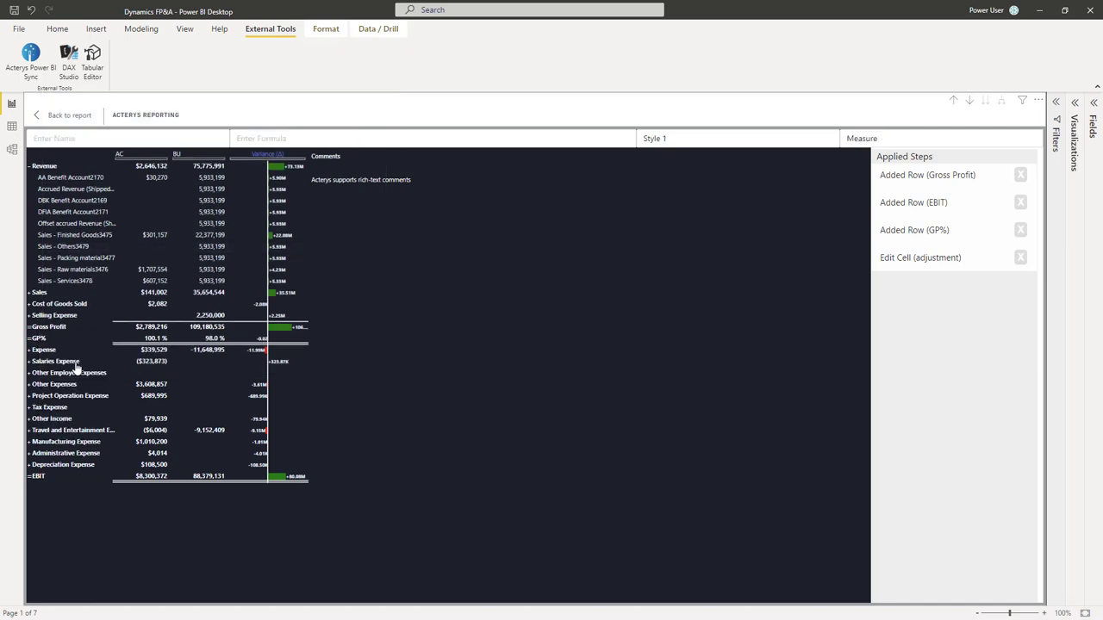
{"action": "left_click", "coordinate": [102, 135]}
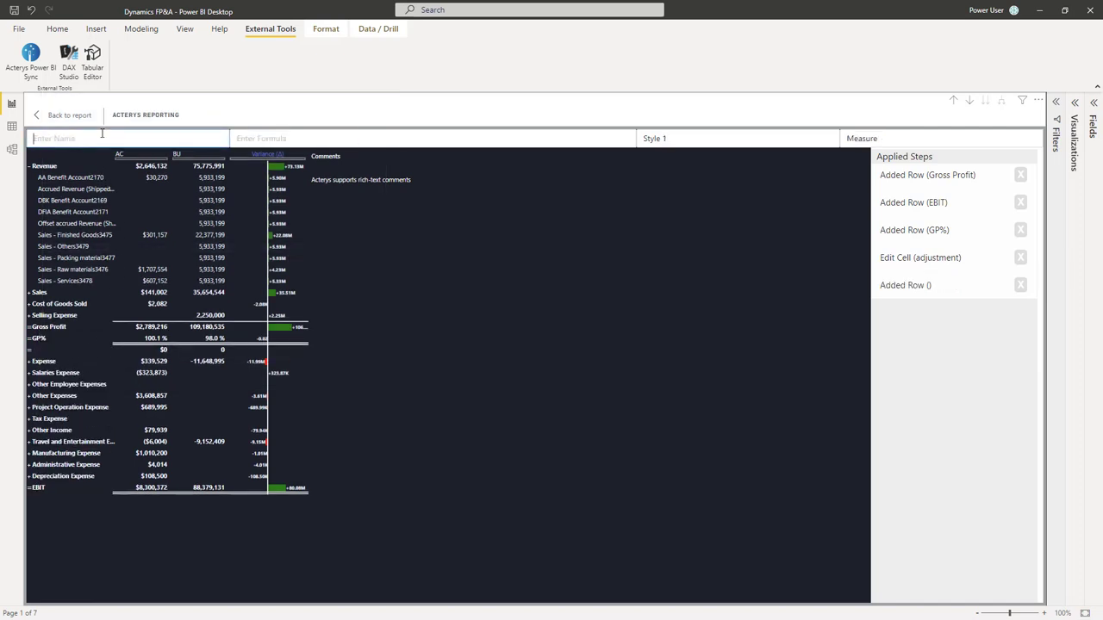
{"action": "type", "text": "New"}
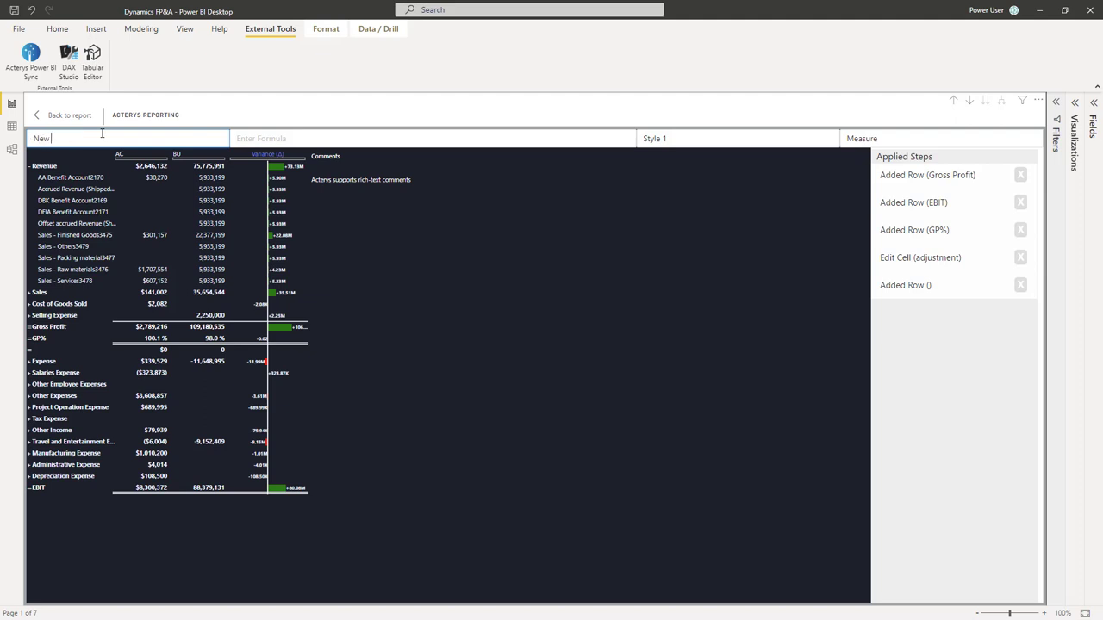
{"action": "type", "text": " calculation"}
{"action": "key", "text": "Return"}
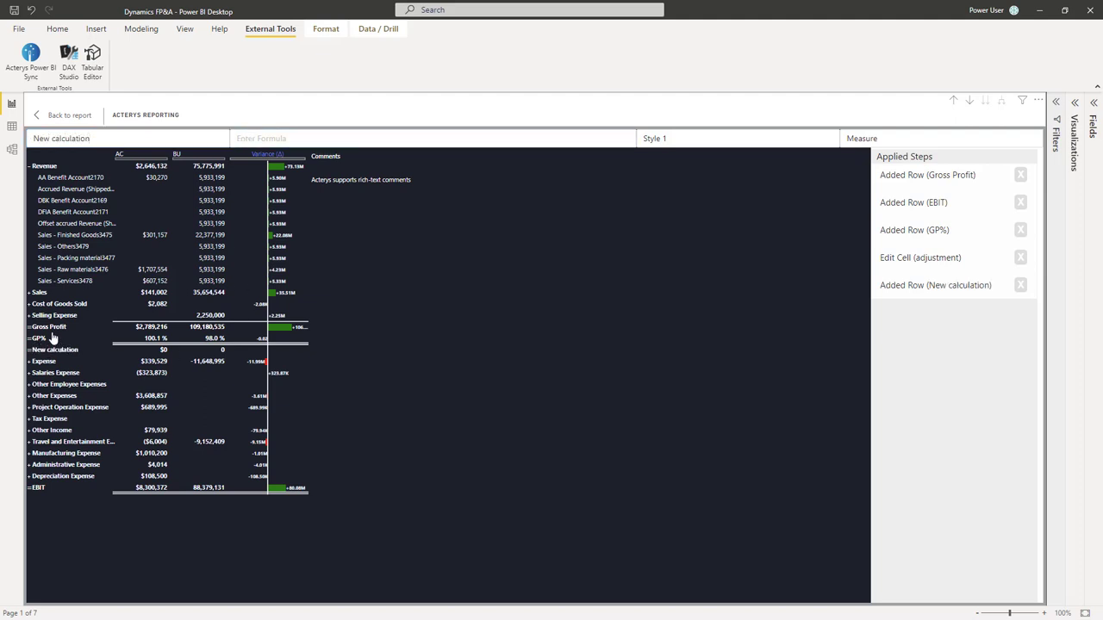
Define the new row as [Gross Profit] + [Sales] and open its format options.
{"action": "left_click", "coordinate": [57, 328]}
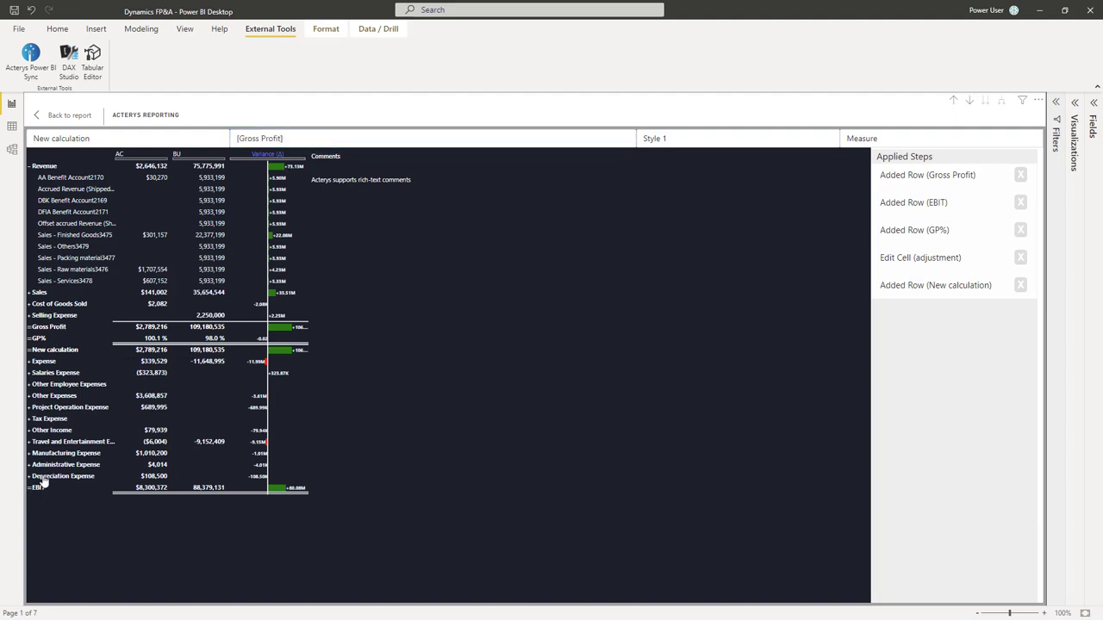
{"action": "left_click", "coordinate": [39, 294]}
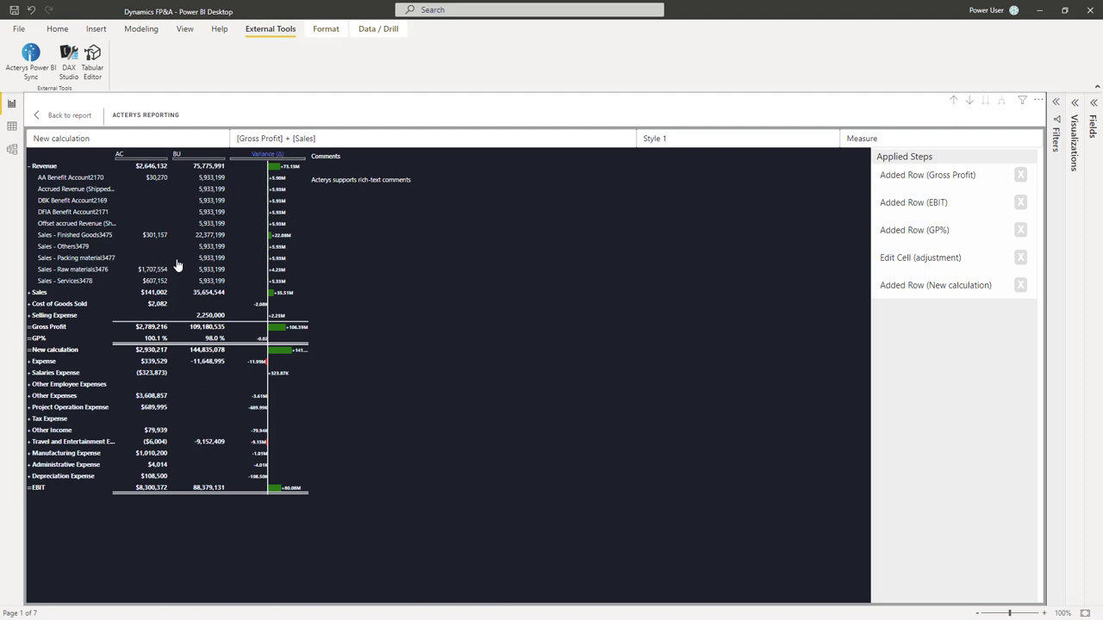
{"action": "left_click_drag", "start_coordinate": [94, 349], "coordinate": [218, 355]}
{"action": "left_click", "coordinate": [853, 139]}
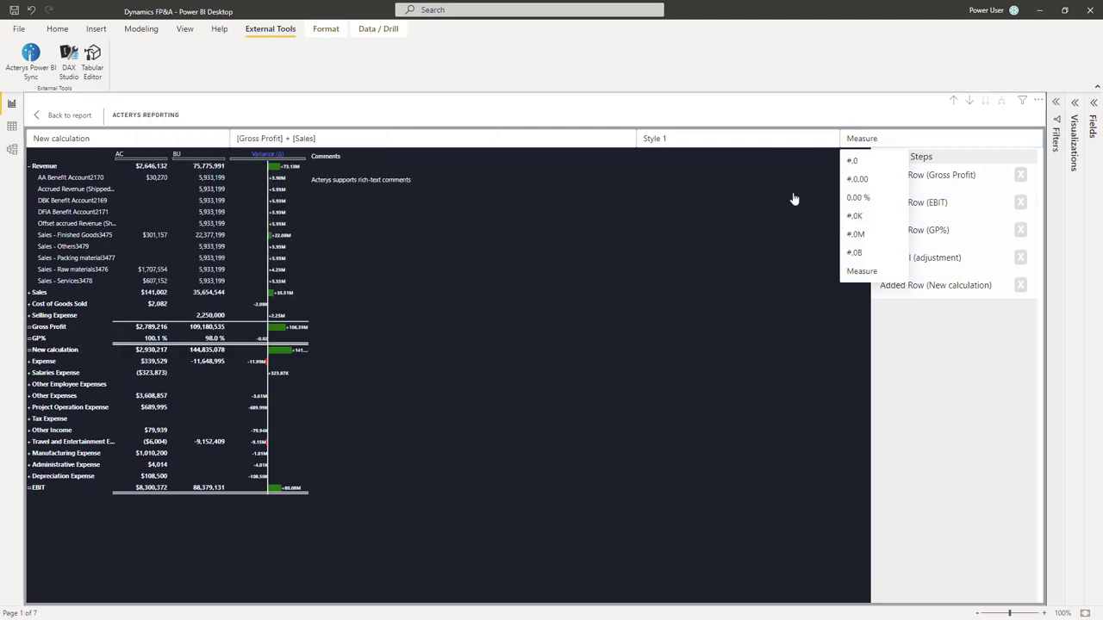
{"action": "left_click", "coordinate": [684, 138]}
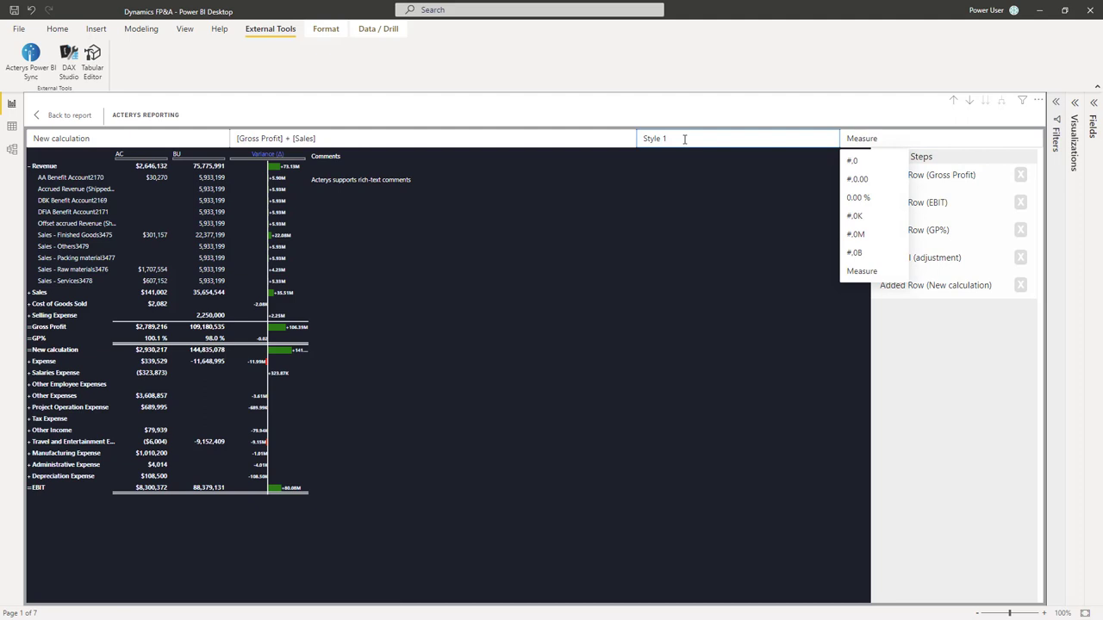